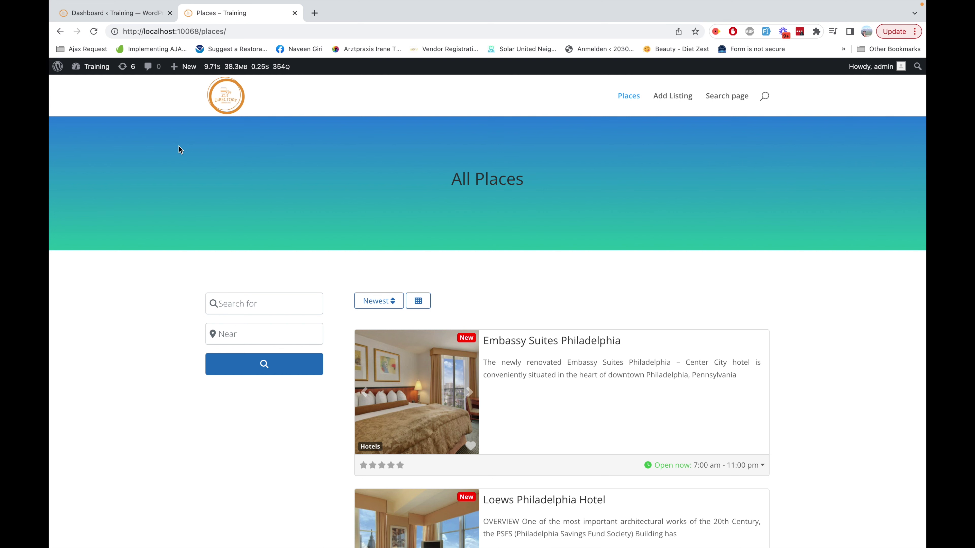
Step: Switch the All Places listings to the View: Grid 3 layout
scroll(389, 229, down, 7)
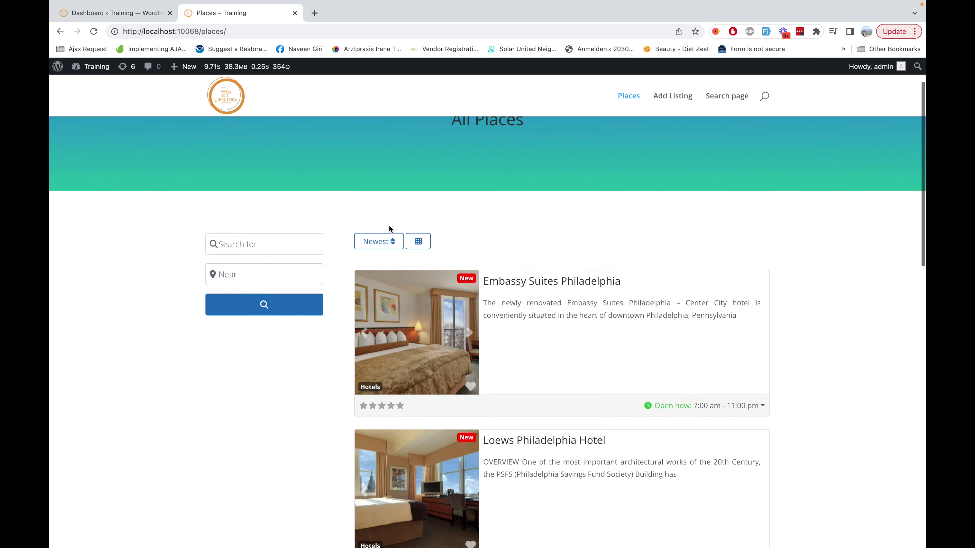
scroll(390, 230, down, 5)
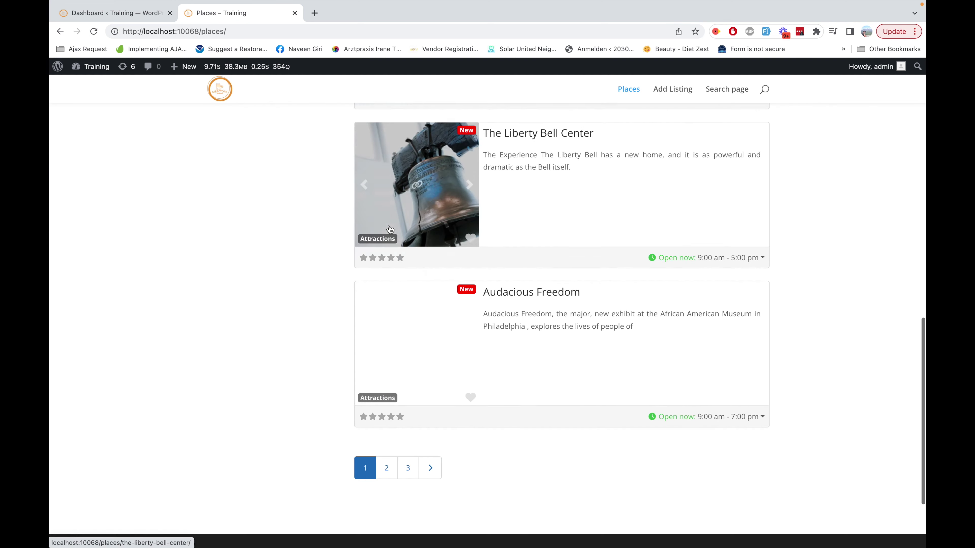
scroll(390, 229, up, 12)
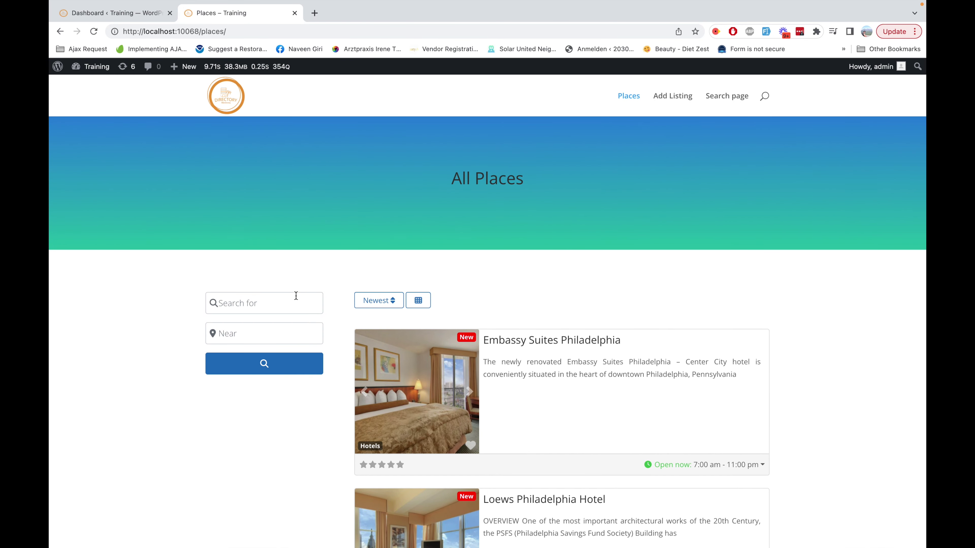
click(421, 304)
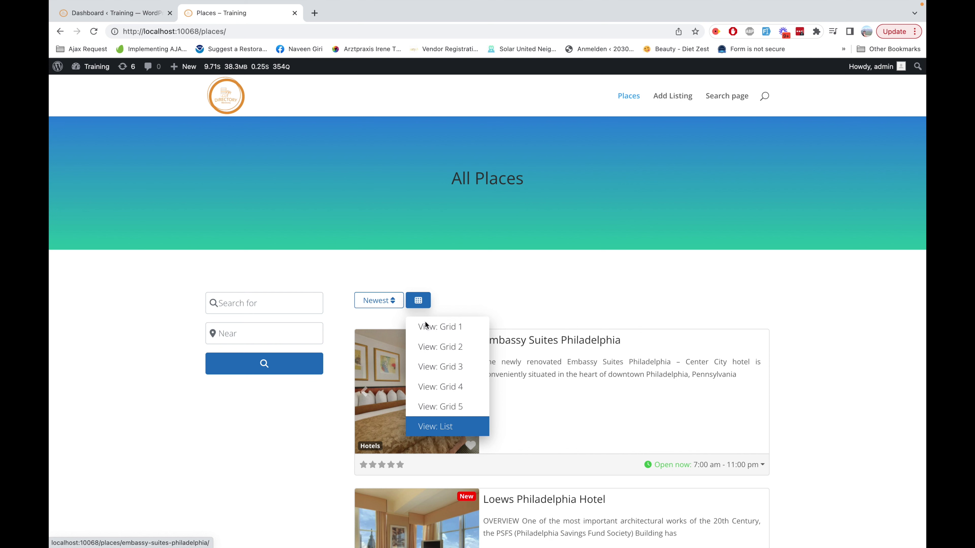
click(439, 367)
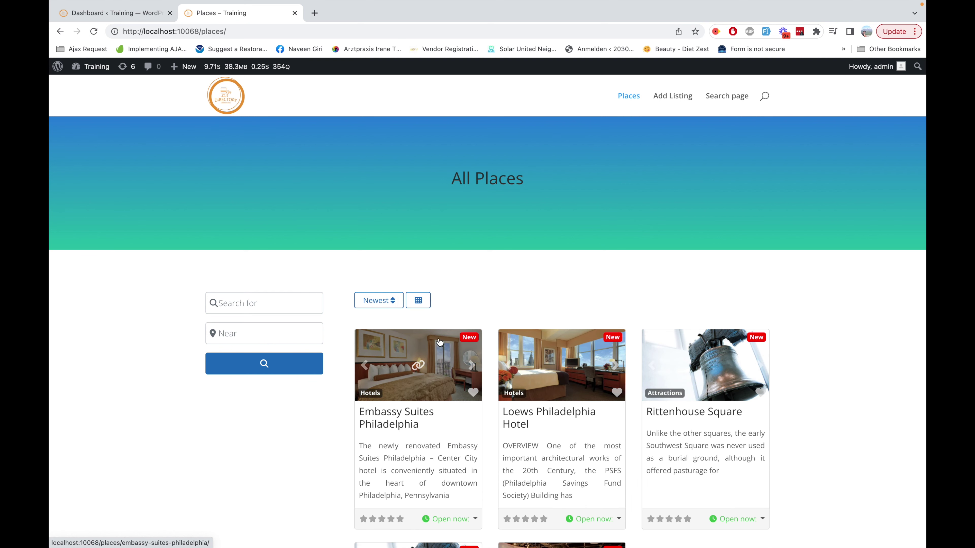
Step: Review the three-column grid, then go to the admin Pages list
scroll(508, 318, down, 3)
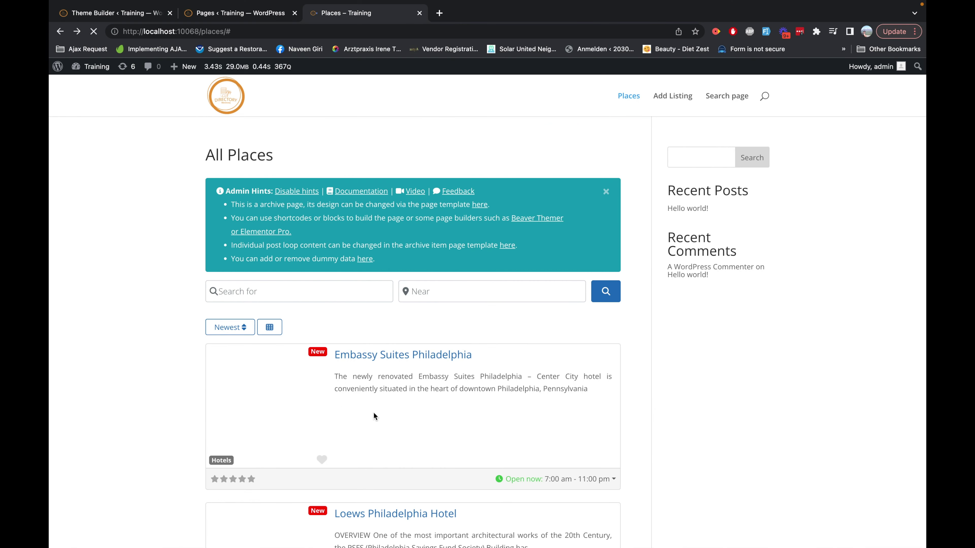
scroll(327, 422, down, 8)
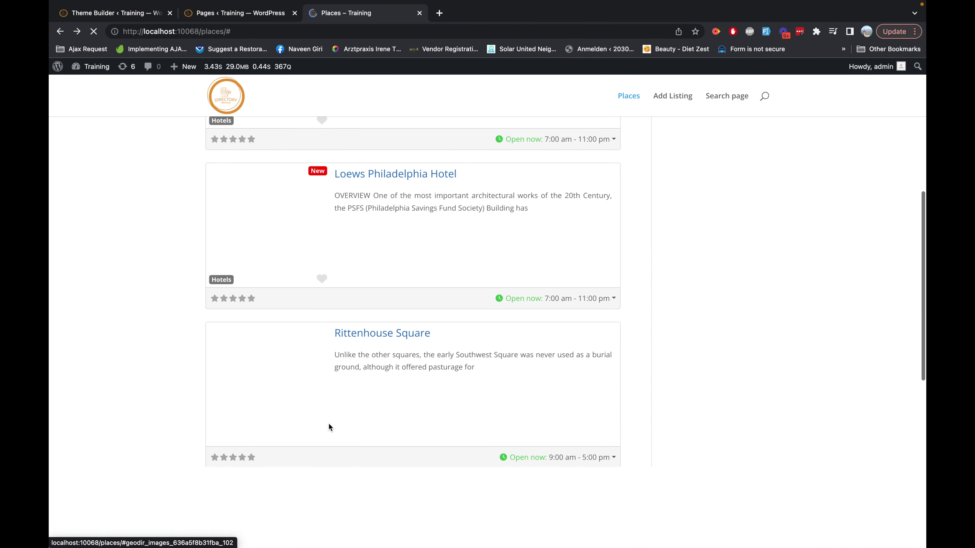
scroll(328, 422, up, 8)
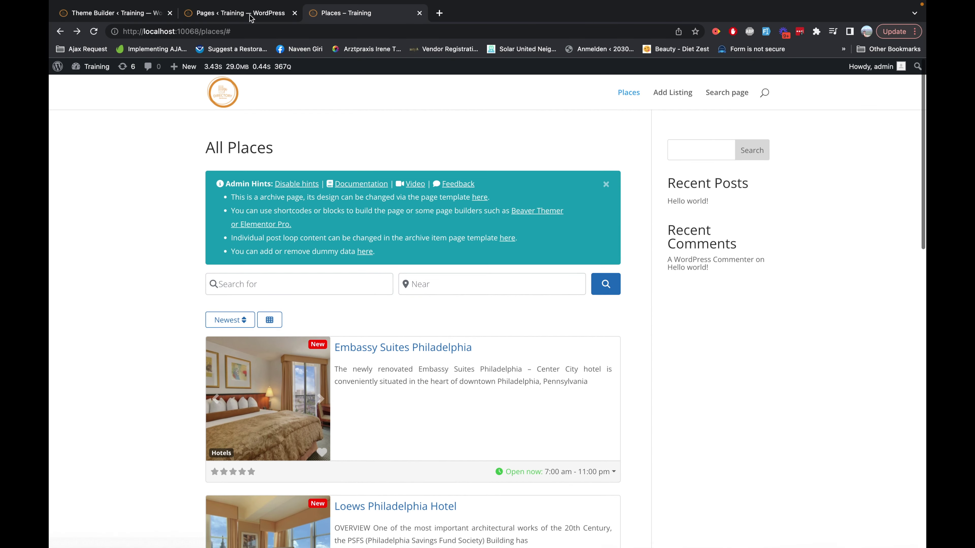
click(250, 17)
mouse_move(82, 431)
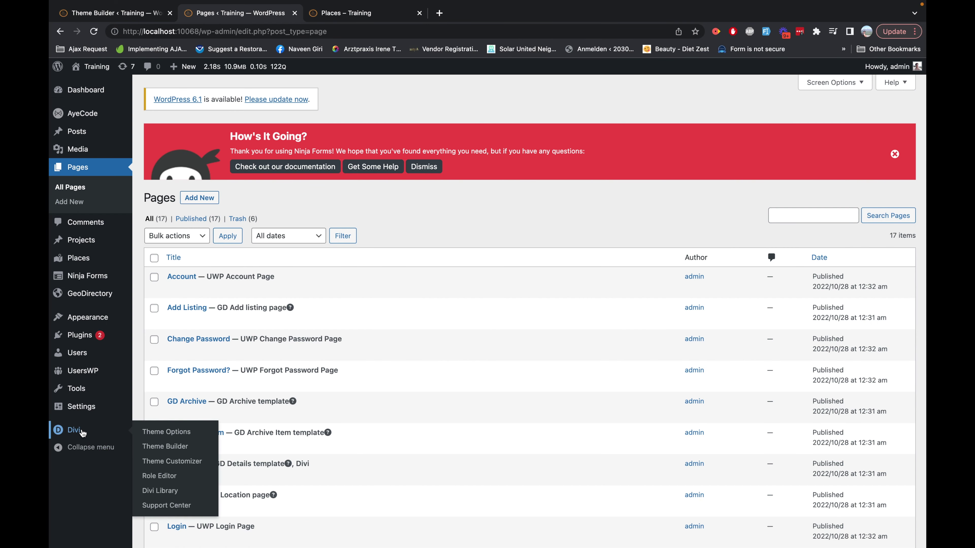
Step: Create a new Places Archive Page template and build its custom body from scratch
click(170, 448)
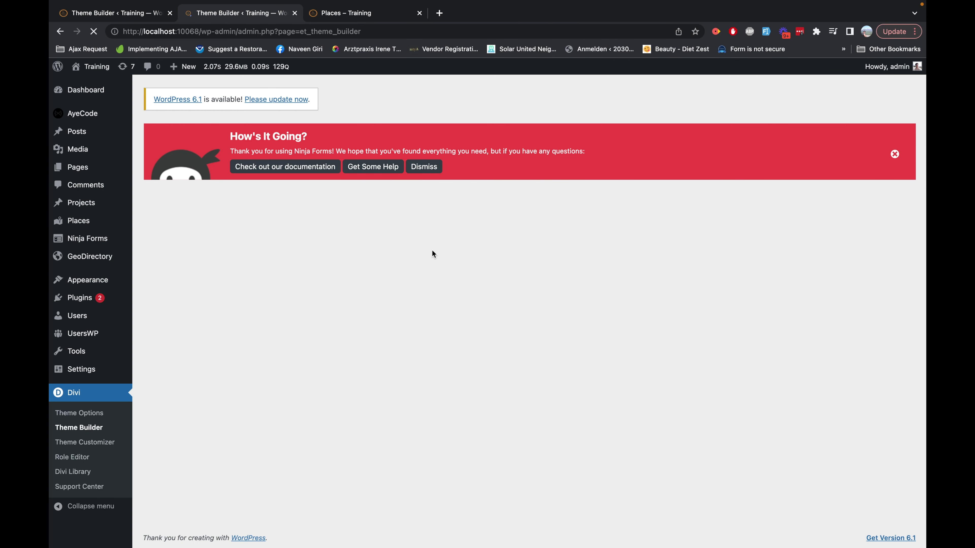
click(623, 344)
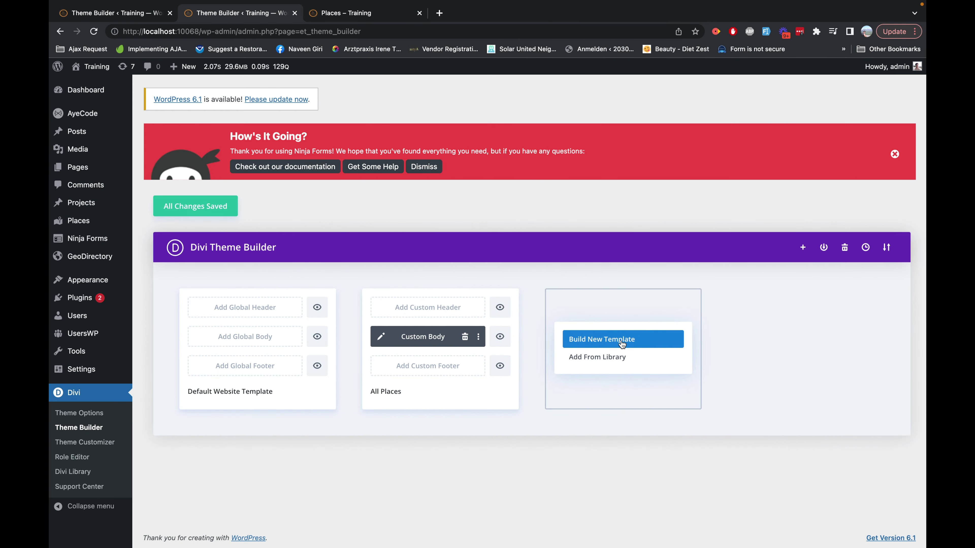
click(612, 345)
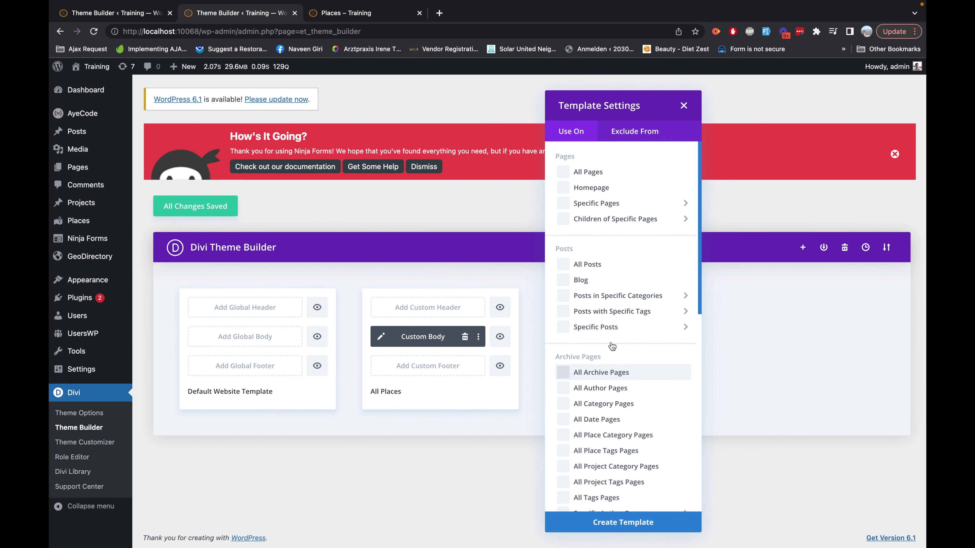
scroll(603, 411, down, 8)
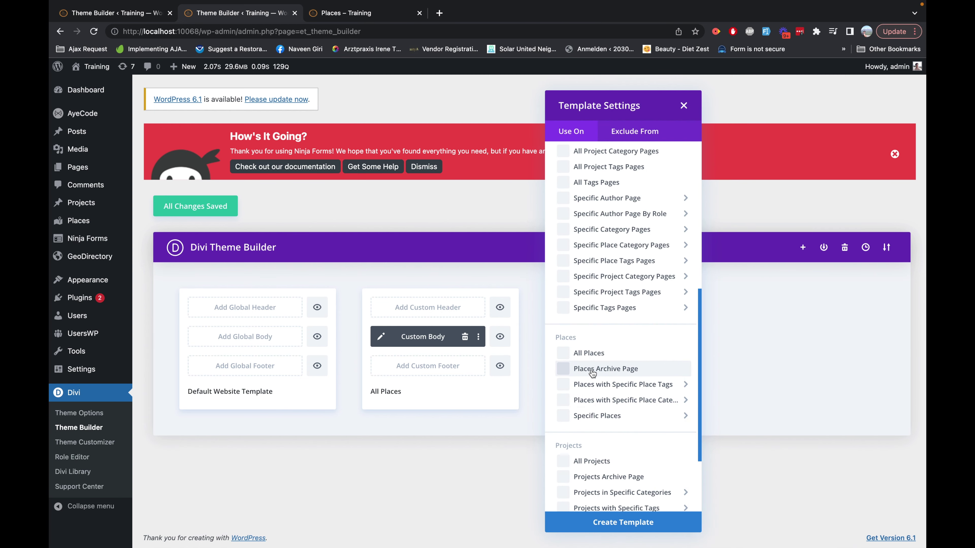
mouse_move(66, 223)
mouse_move(87, 210)
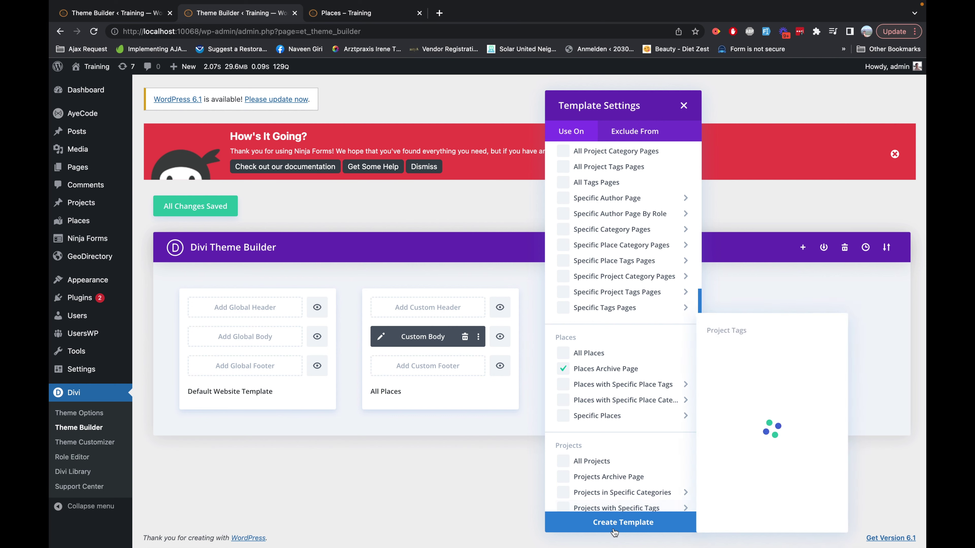
click(624, 529)
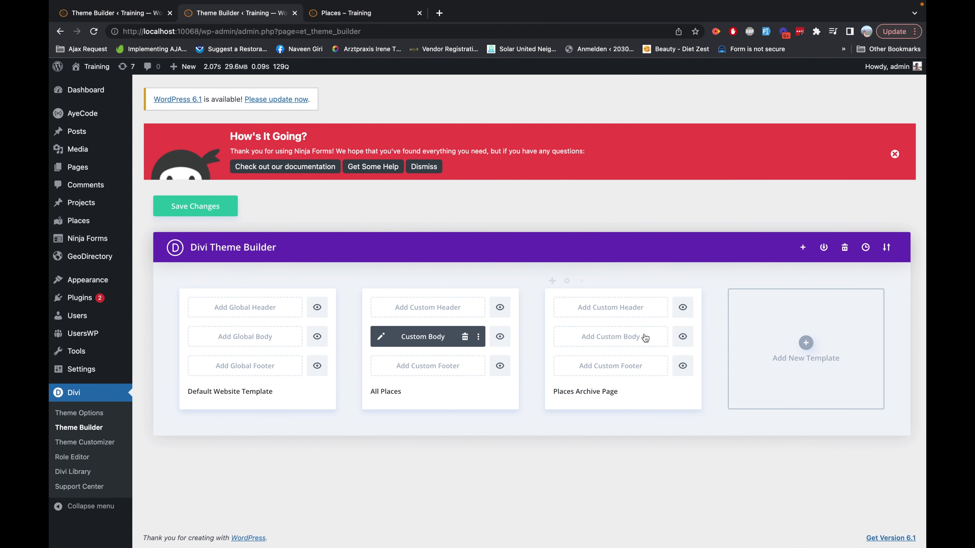
click(635, 337)
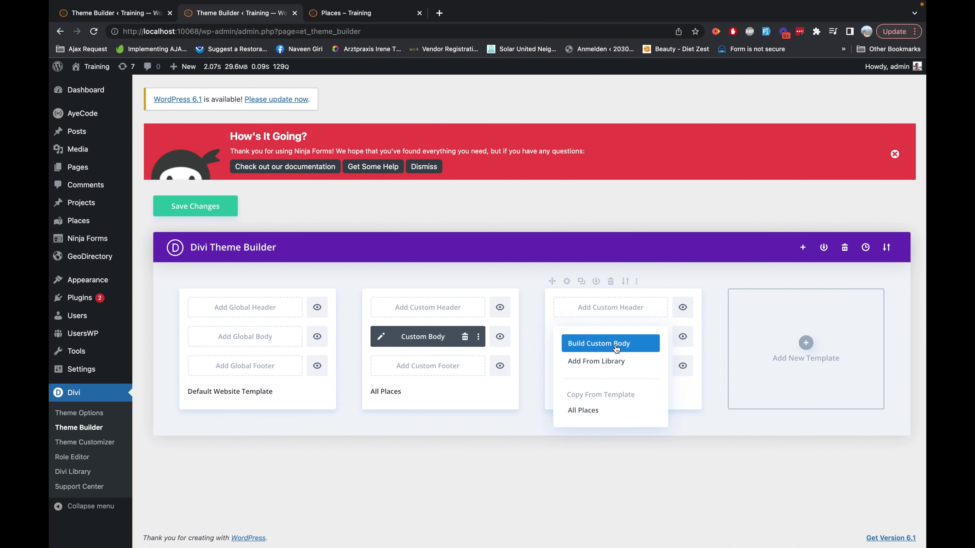
click(616, 349)
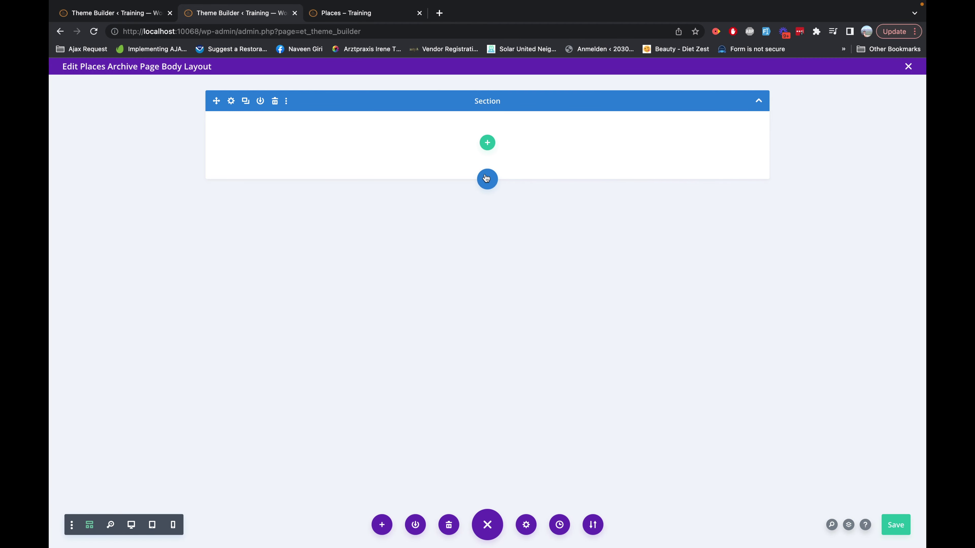
Step: Add a fullwidth section containing a Fullwidth Code module
click(488, 179)
click(550, 268)
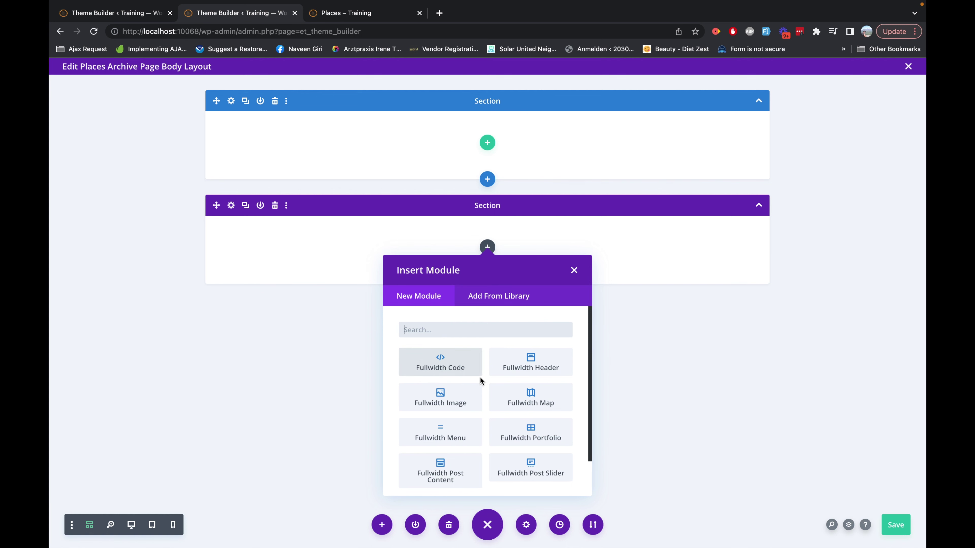
scroll(481, 379, down, 1)
scroll(482, 436, down, 2)
scroll(483, 436, up, 3)
click(445, 364)
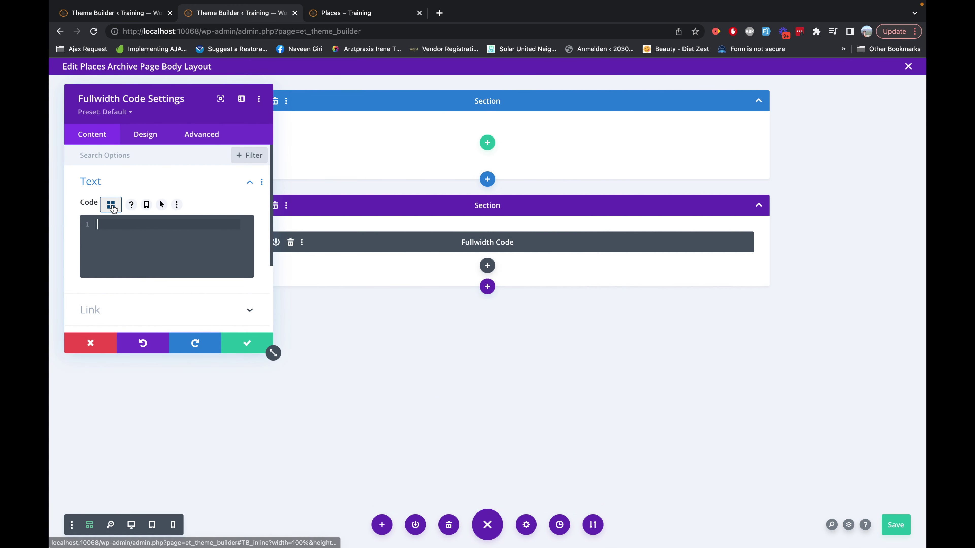
Step: Build a gd_post_title shortcode with Output Type h2 and font size h2
click(111, 207)
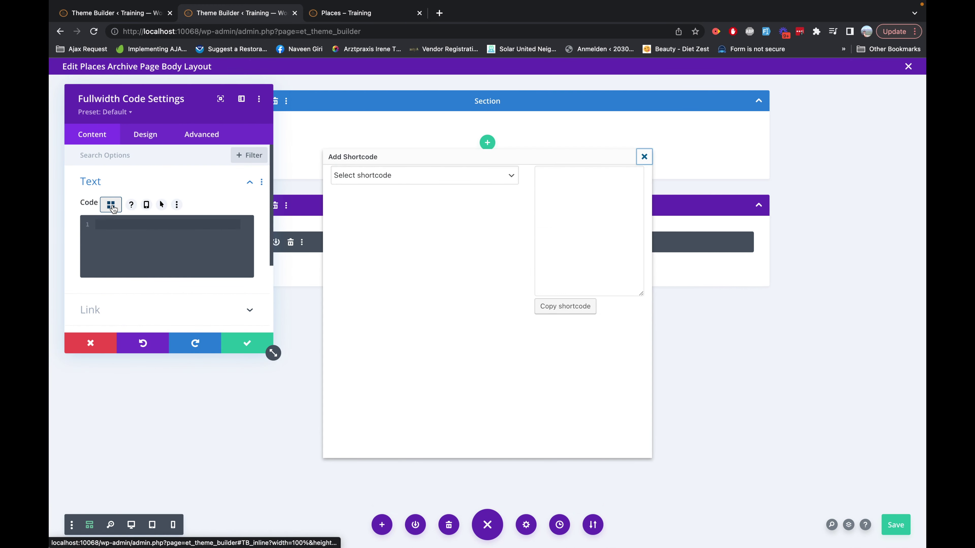
click(457, 173)
scroll(393, 422, down, 3)
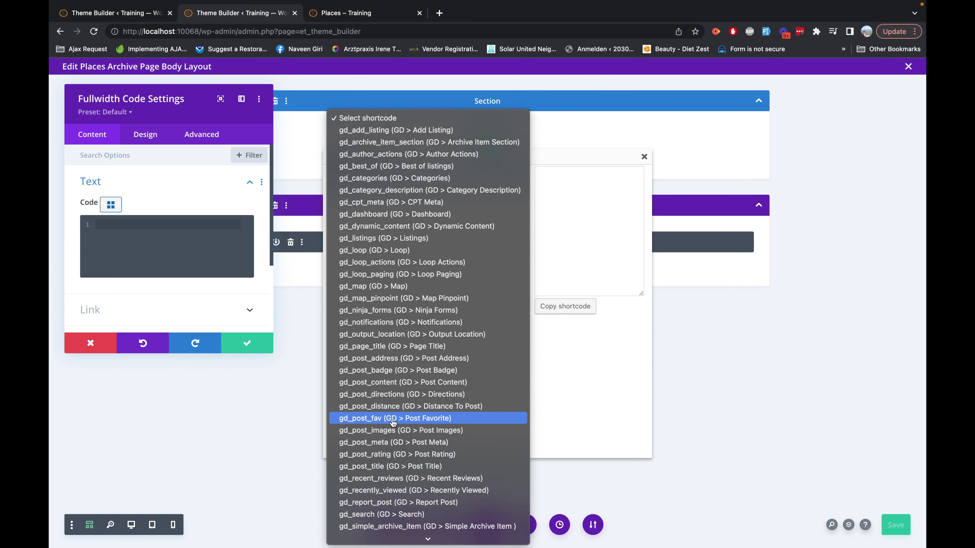
click(387, 466)
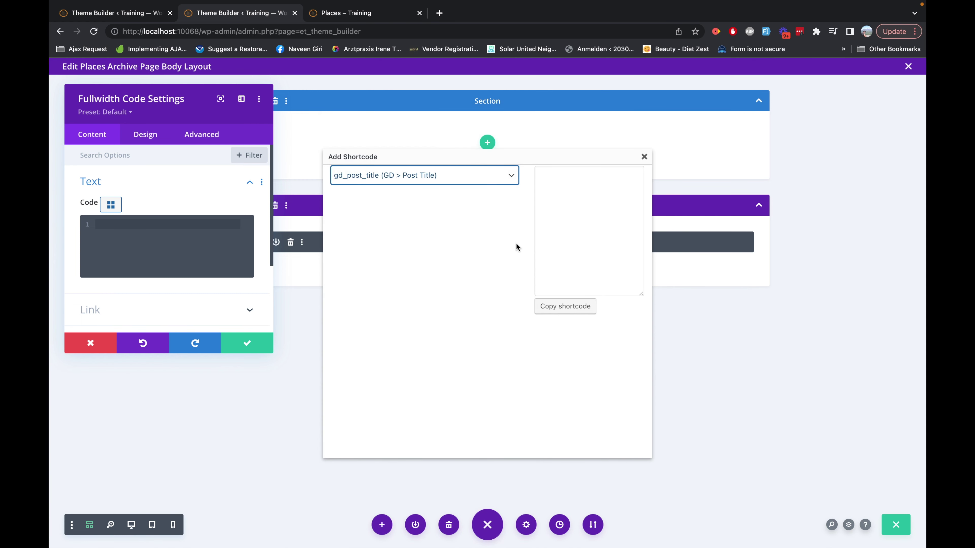
click(468, 262)
click(468, 261)
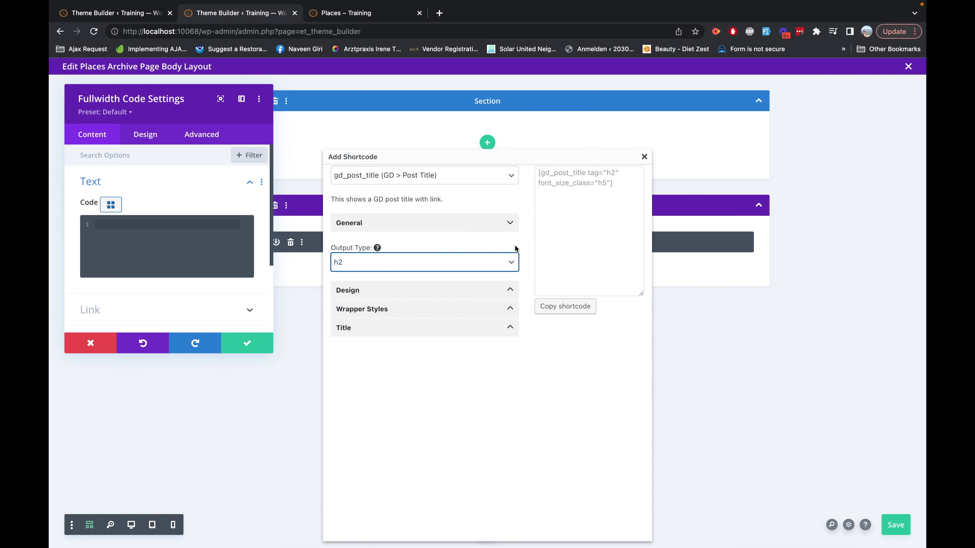
click(486, 293)
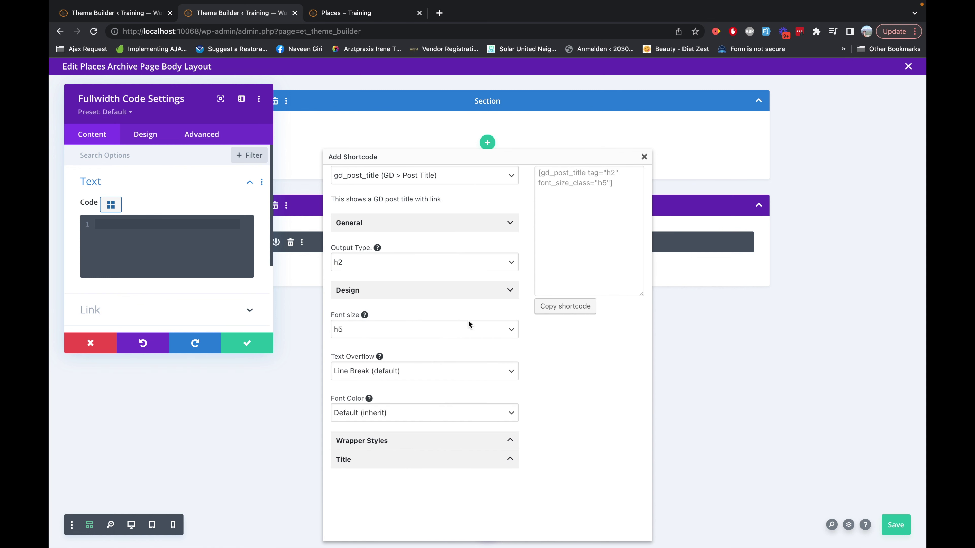
click(460, 330)
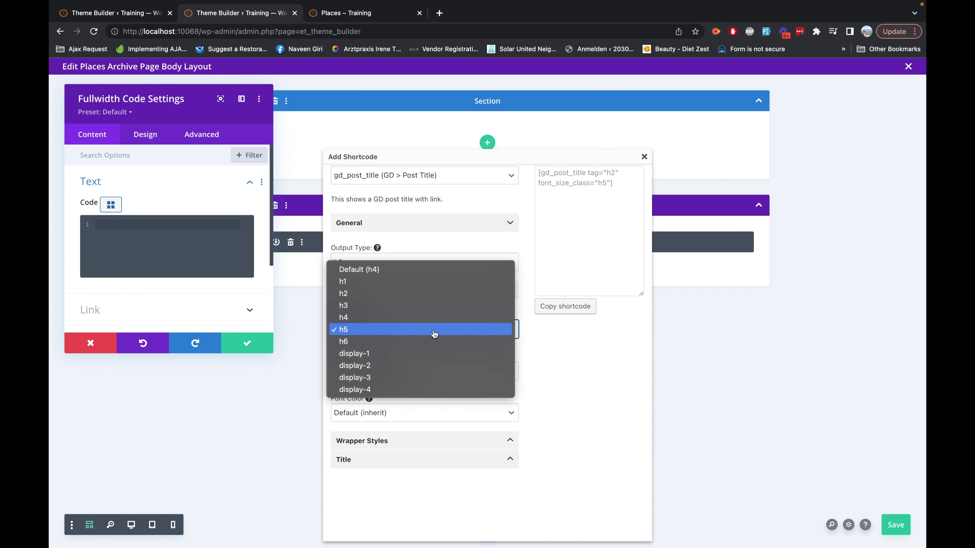
click(449, 294)
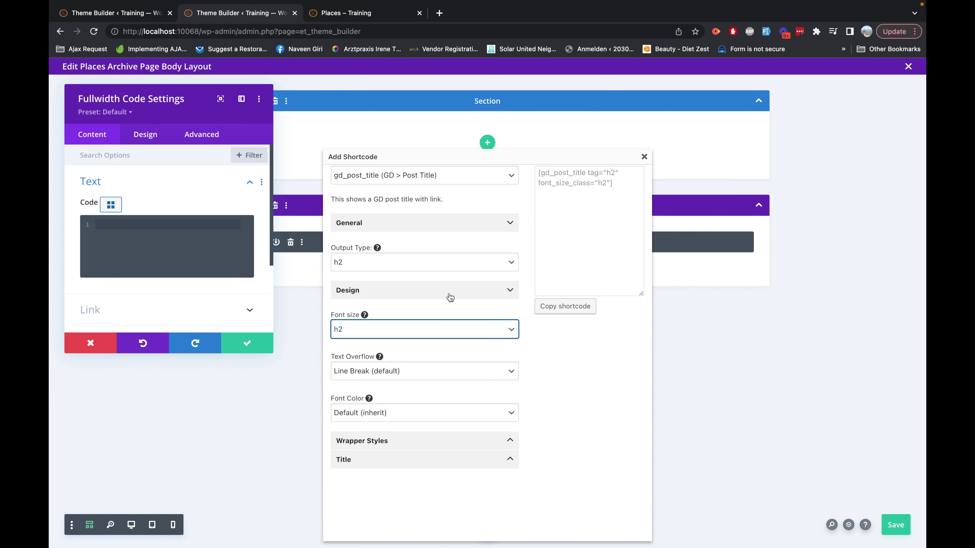
Step: Paste the generated [gd_post_title tag="h2" font_size_class="h2"] shortcode into the module and save it
click(571, 307)
click(579, 101)
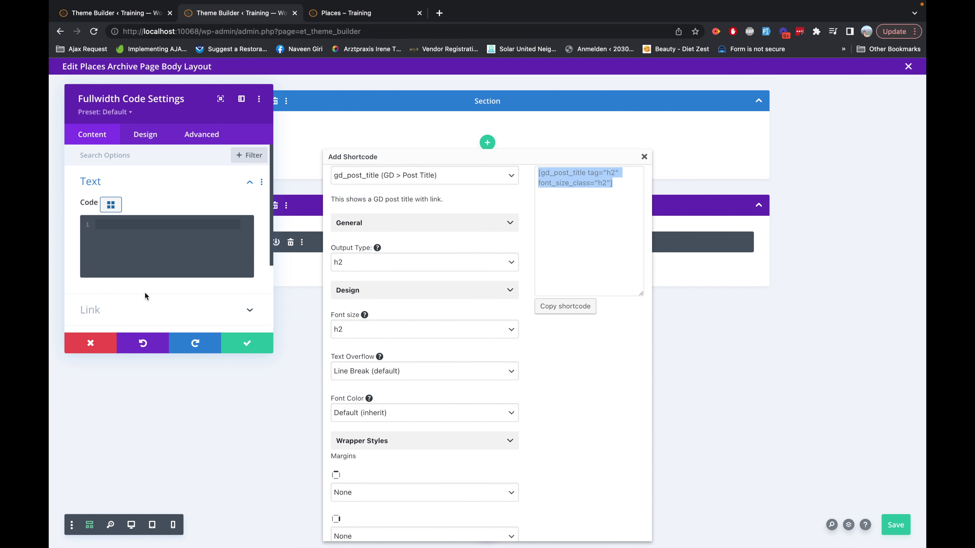
click(161, 233)
key(ctrl+v)
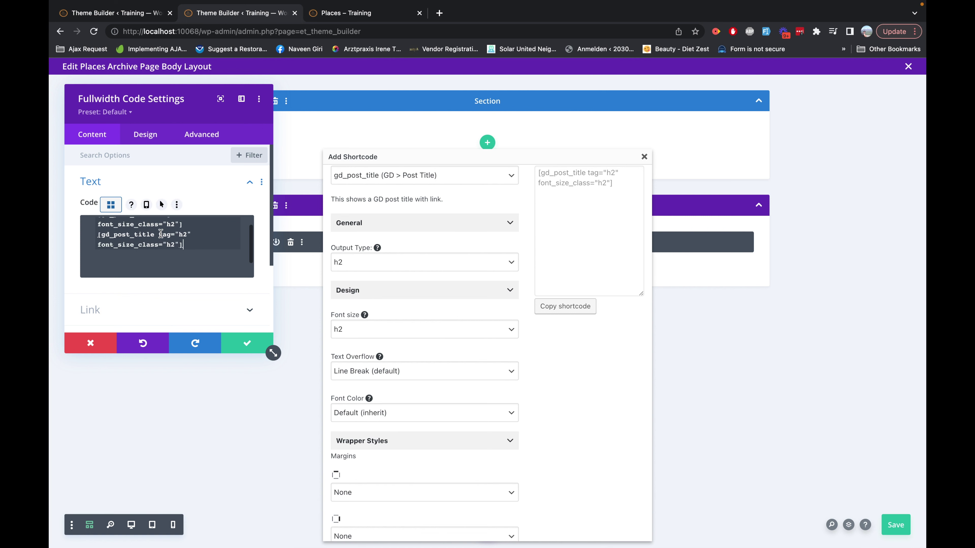
click(247, 342)
click(645, 157)
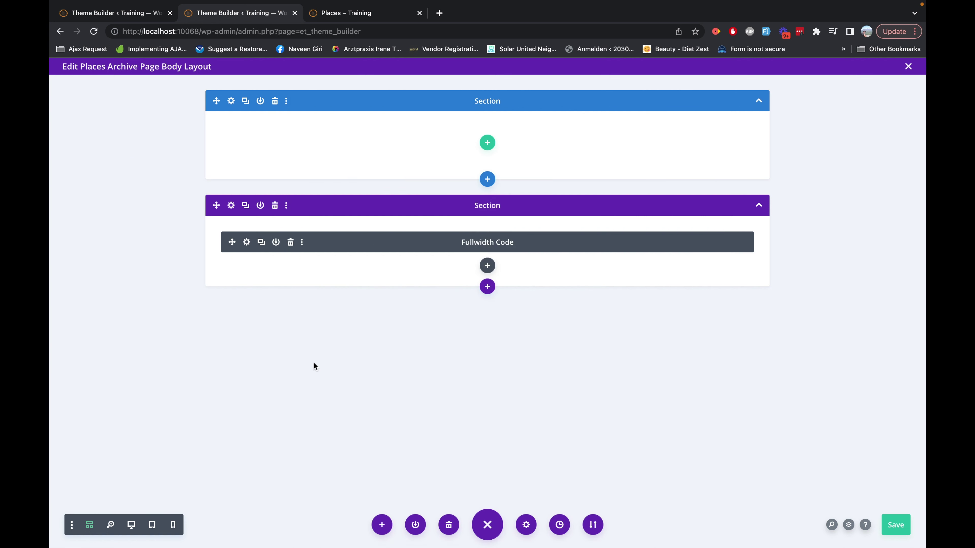
Step: Save the Places Archive body layout, compare it with All Places, and close the editor
click(899, 528)
click(370, 16)
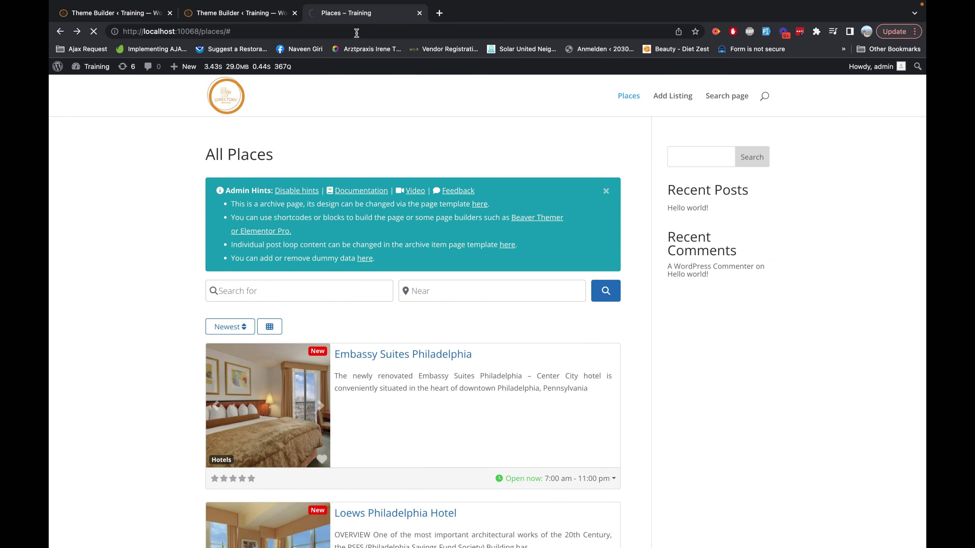
click(264, 15)
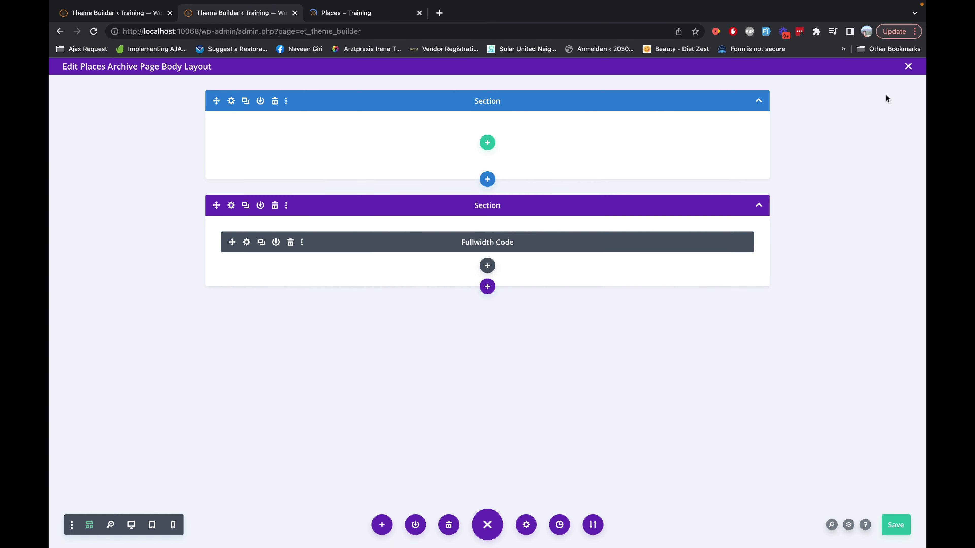
click(909, 67)
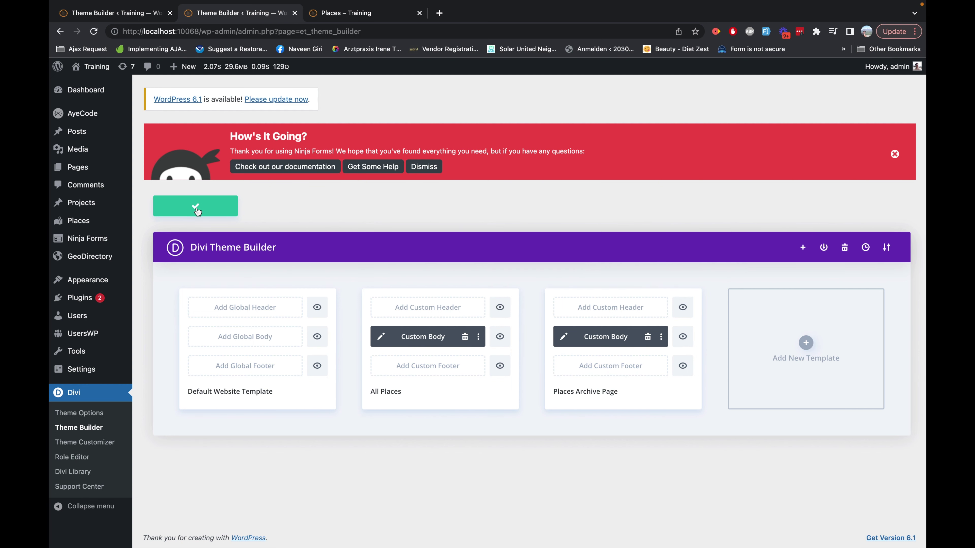
Step: Check the All Places page, then reopen the Places Archive Custom Body layout
click(346, 12)
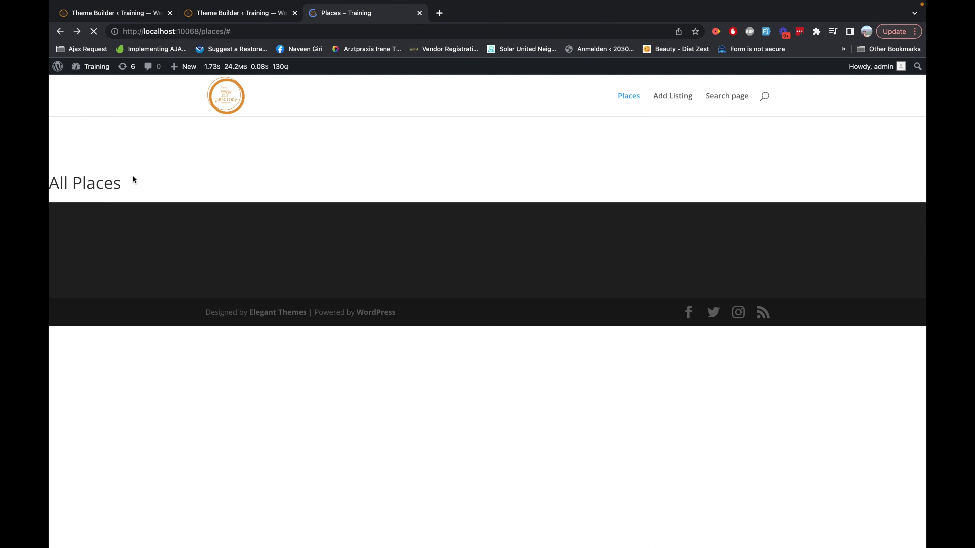
click(241, 13)
click(564, 337)
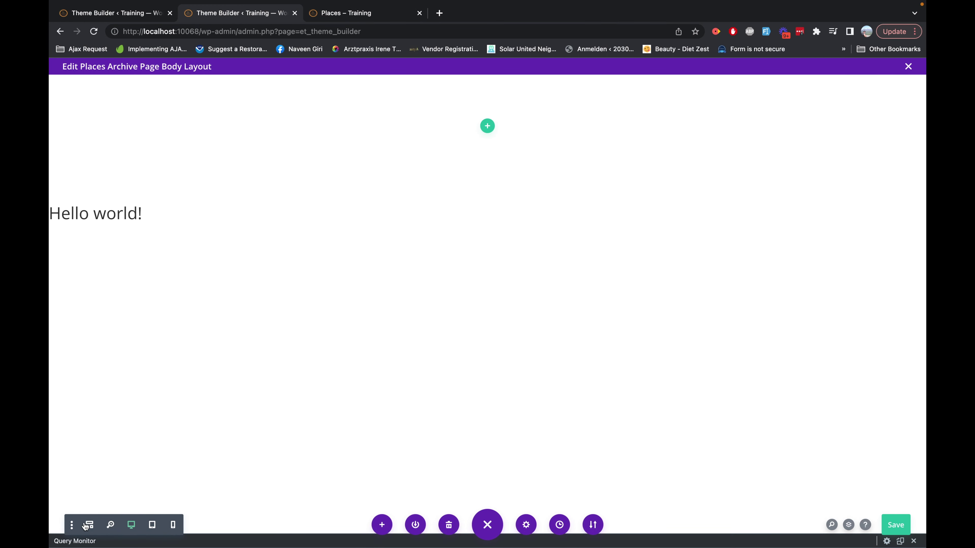
Step: Delete the empty top section in wireframe view, centre the Fullwidth Code text, and save
click(90, 525)
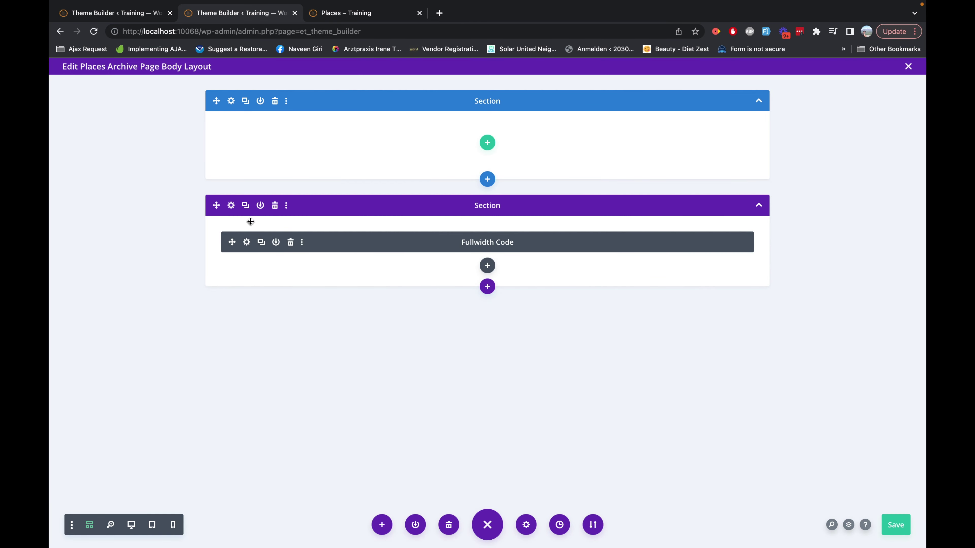
click(275, 101)
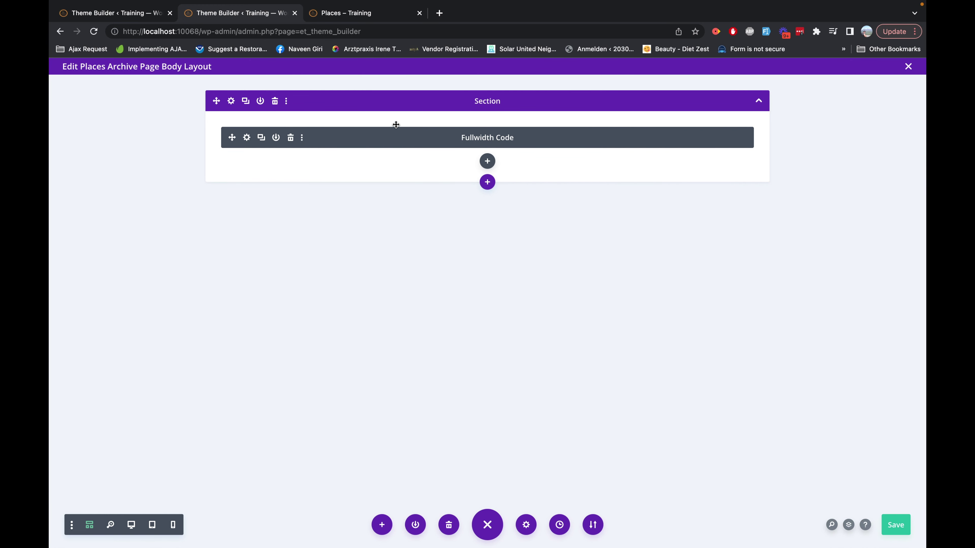
click(247, 138)
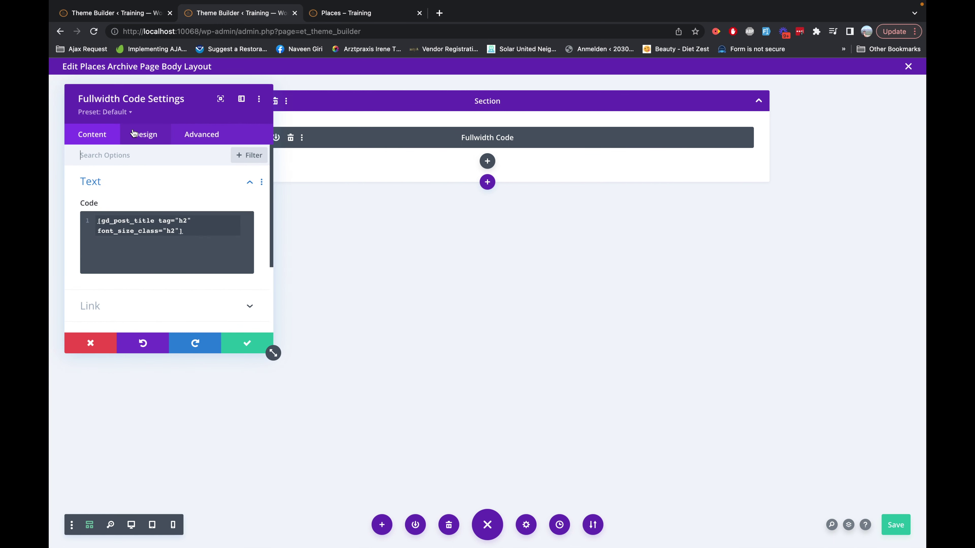
click(145, 135)
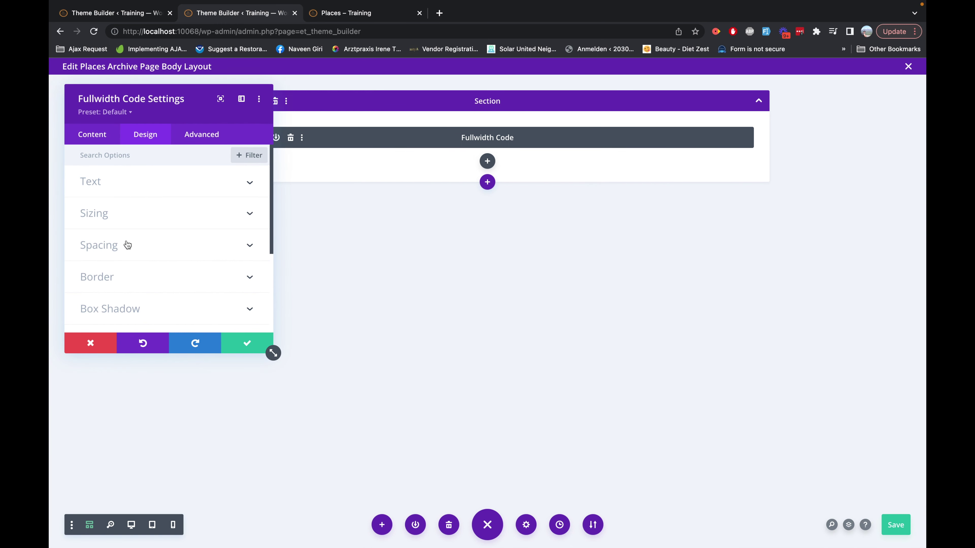
click(144, 189)
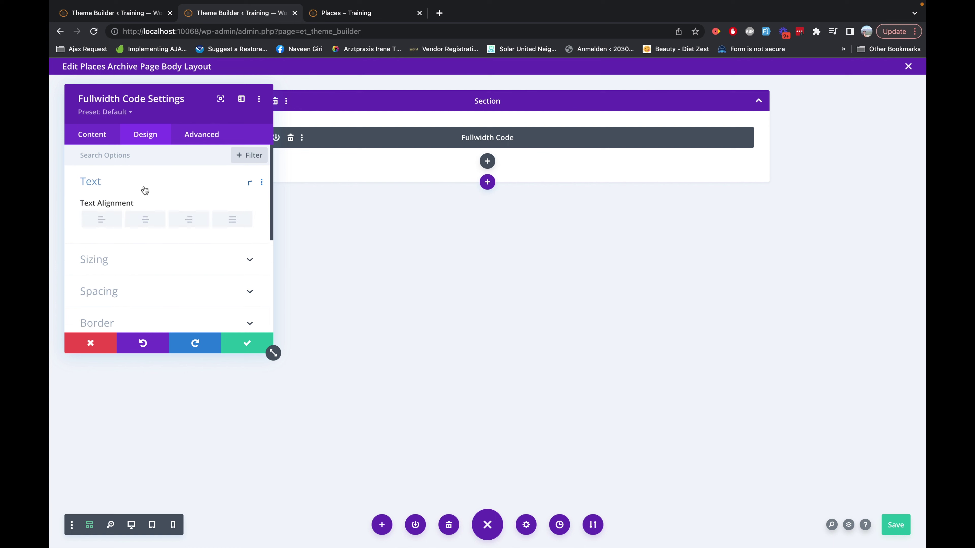
click(147, 221)
click(248, 342)
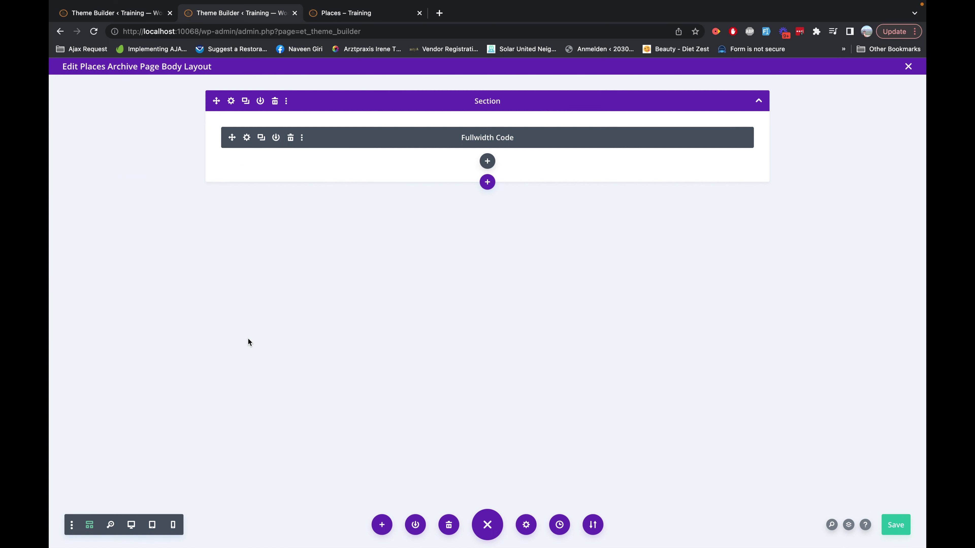
click(899, 525)
click(369, 18)
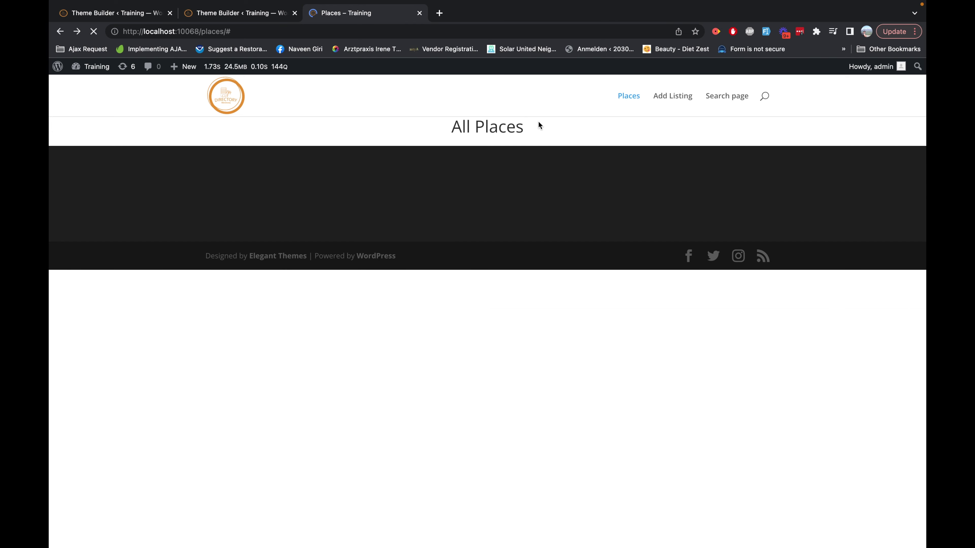
Step: Review the centred All Places title on the site, then return to the layout editor
click(252, 12)
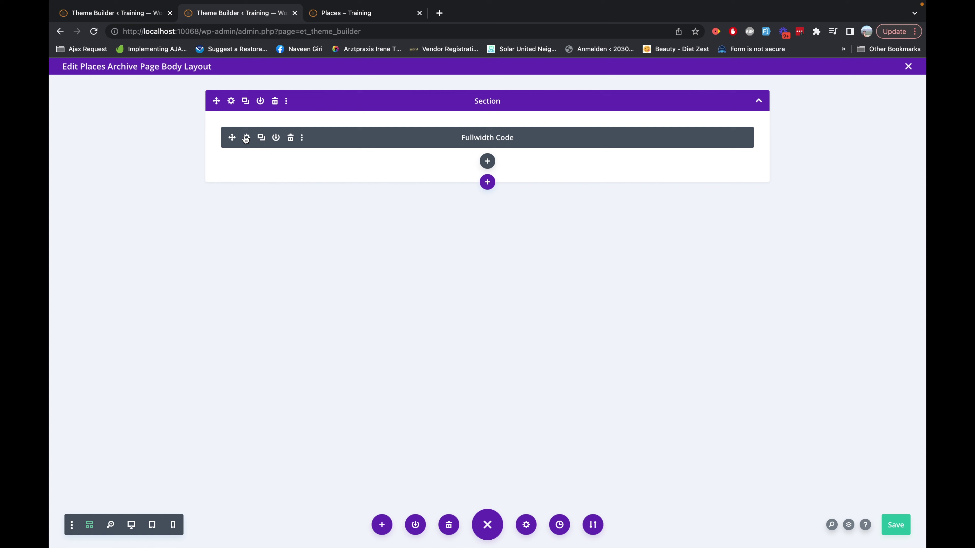
Step: Add a gradient background to the title section
click(231, 101)
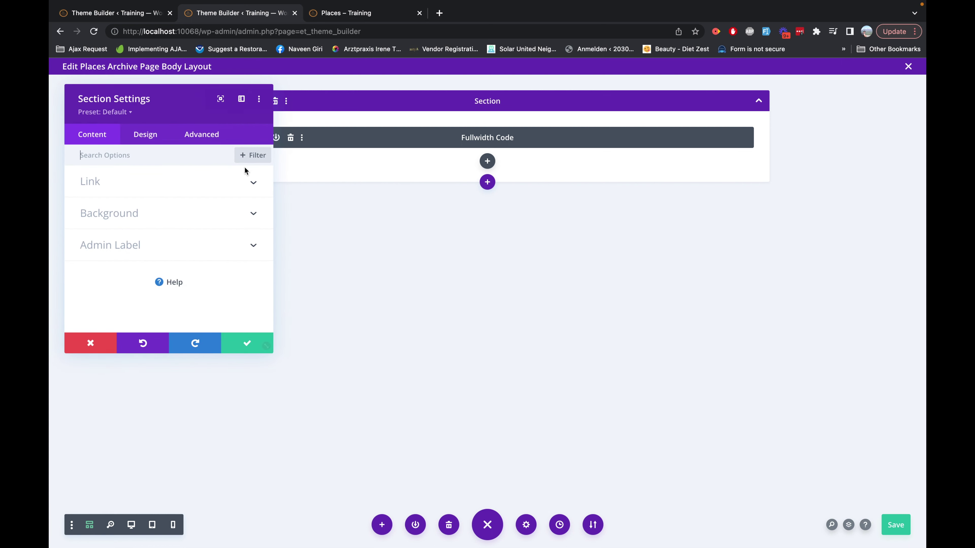
click(122, 228)
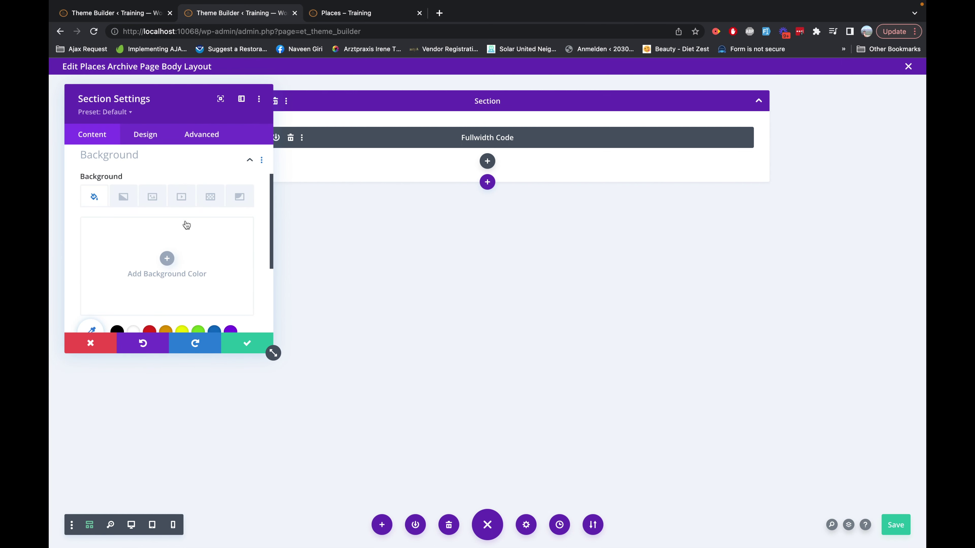
click(155, 203)
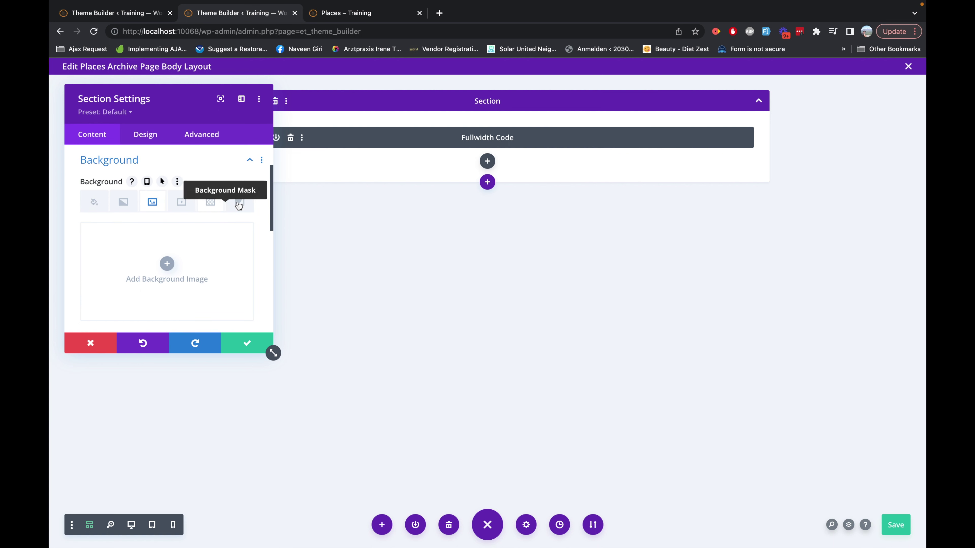
click(124, 202)
scroll(148, 261, down, 3)
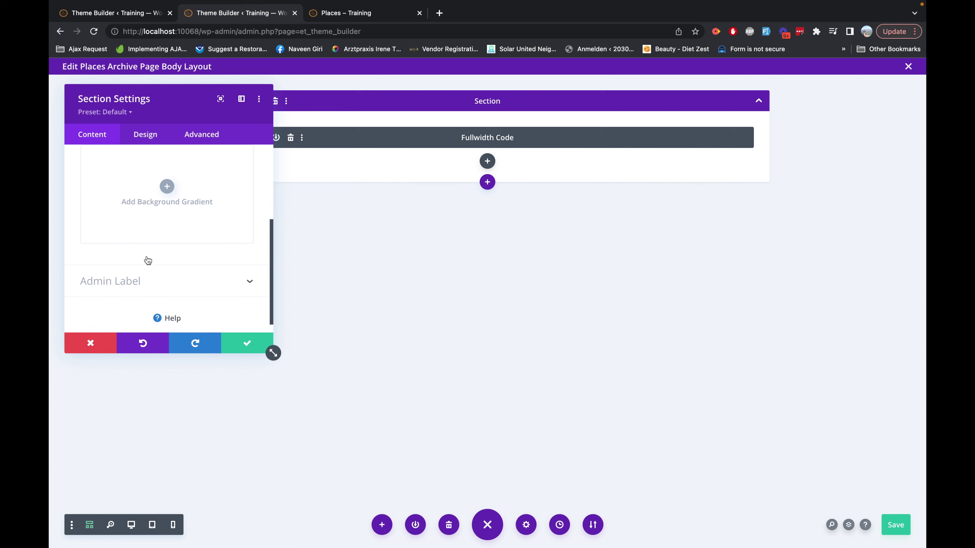
click(168, 177)
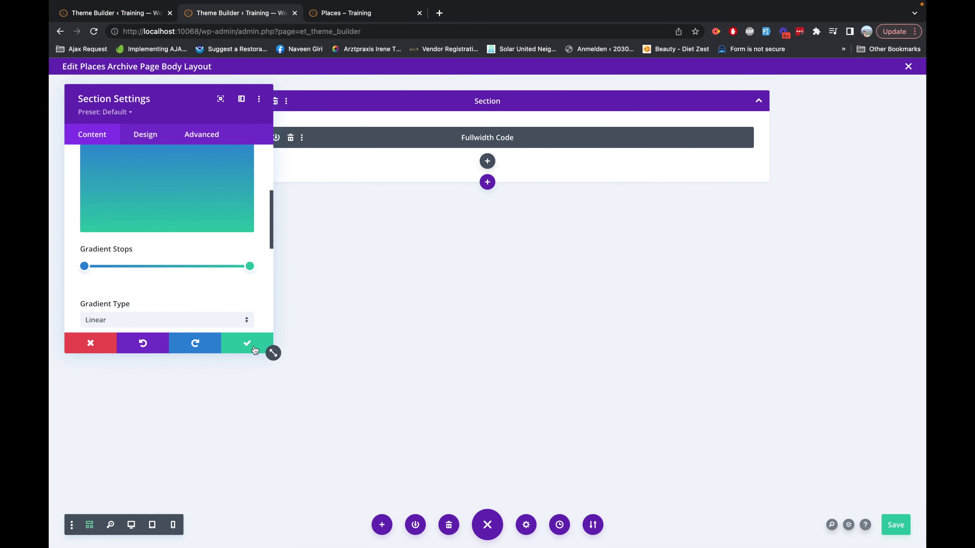
scroll(189, 215, up, 5)
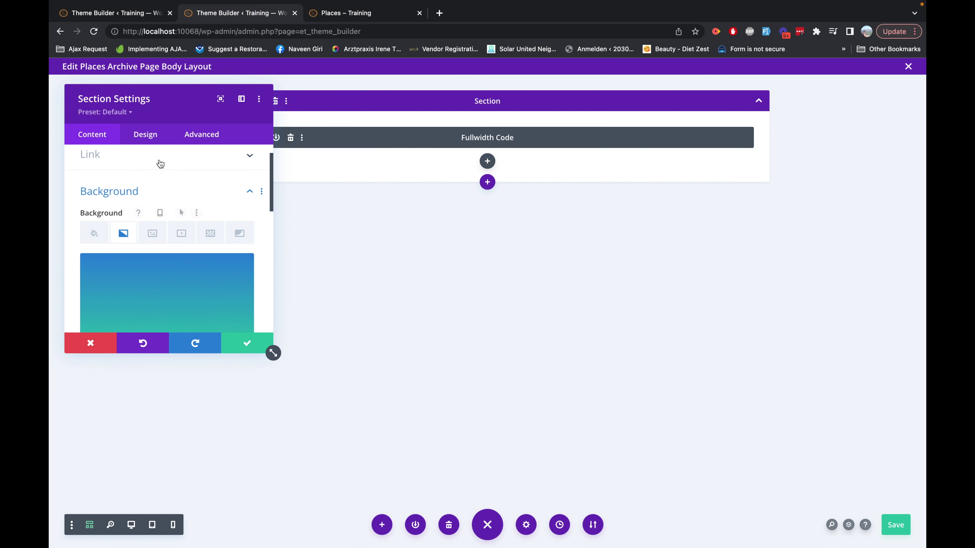
Step: Set the section's Min Height to 200px and apply the settings
click(150, 138)
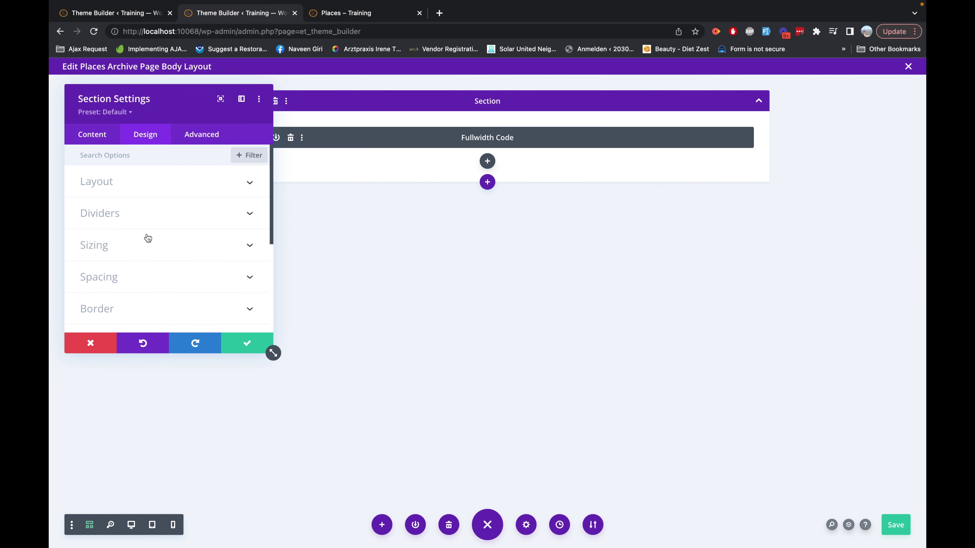
click(160, 191)
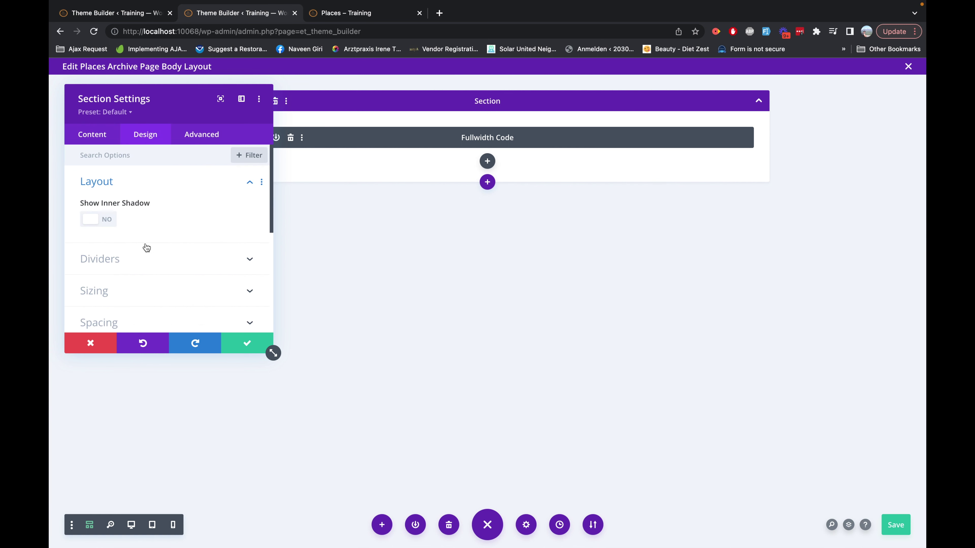
click(144, 259)
scroll(144, 301, down, 3)
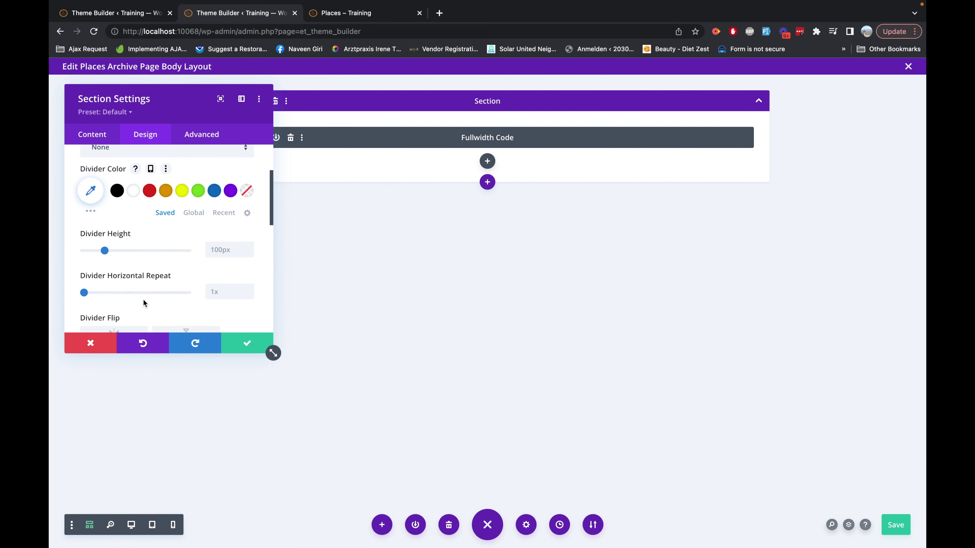
scroll(144, 301, down, 3)
click(132, 252)
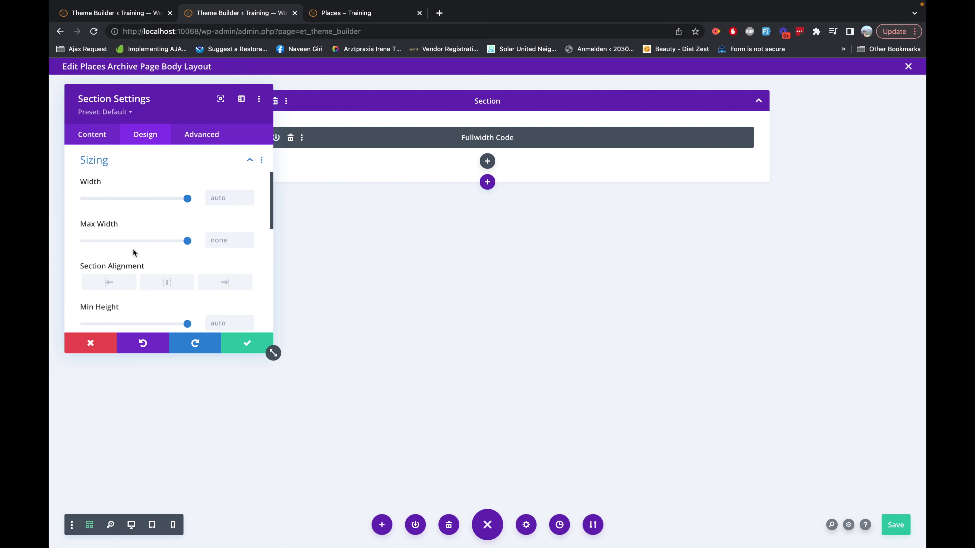
scroll(133, 252, down, 1)
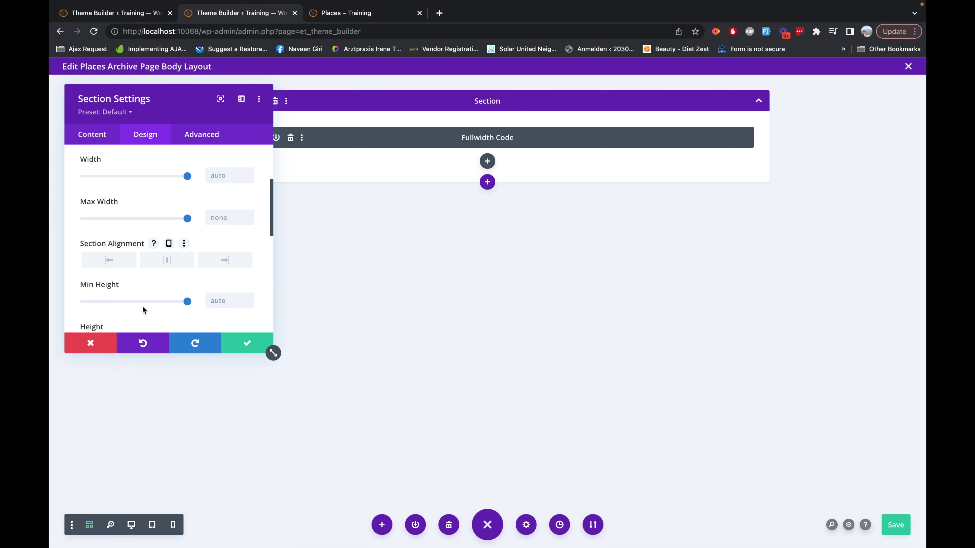
scroll(143, 307, down, 2)
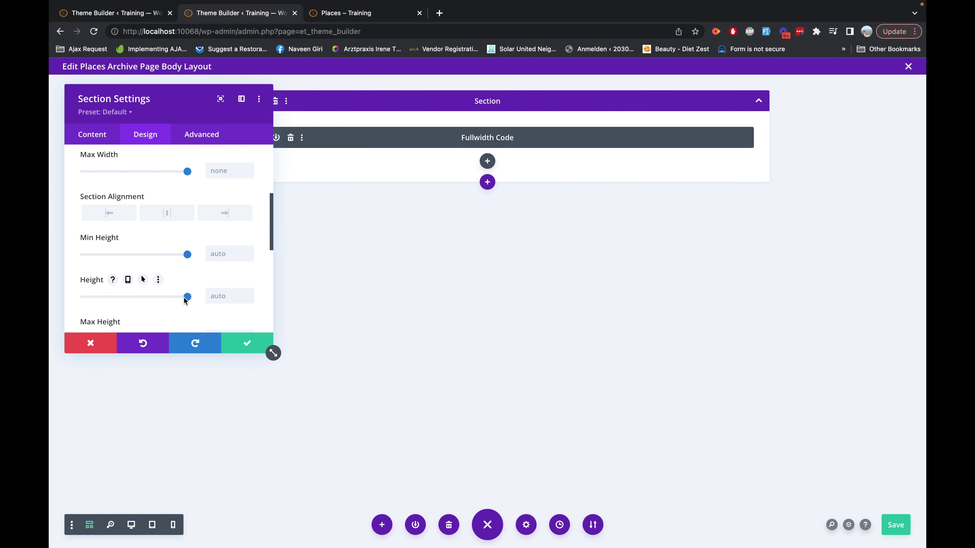
click(223, 253)
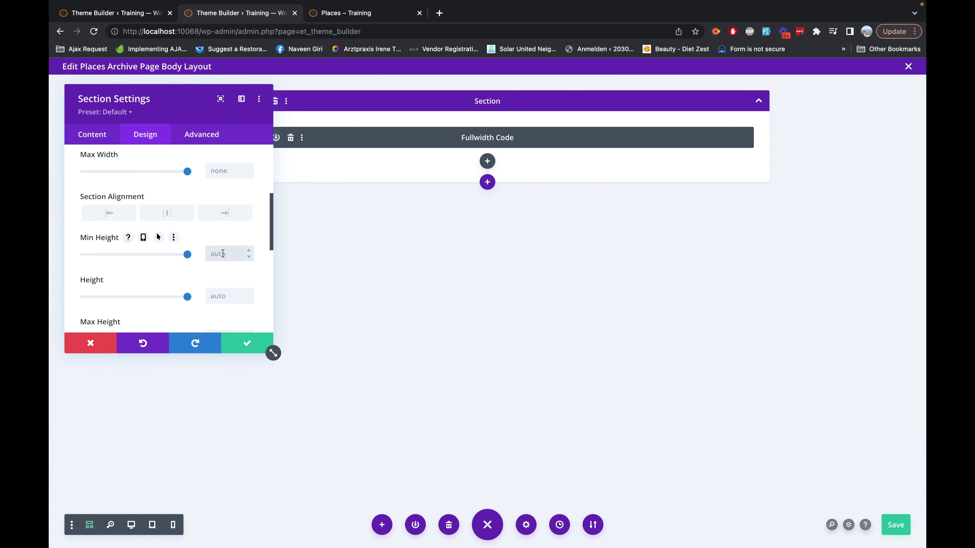
text(200pxpz)
click(264, 305)
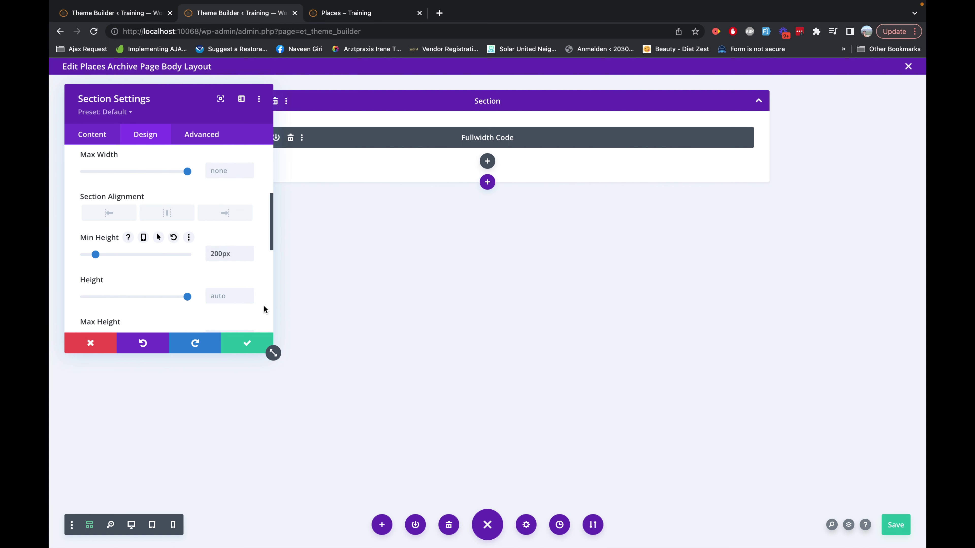
click(246, 348)
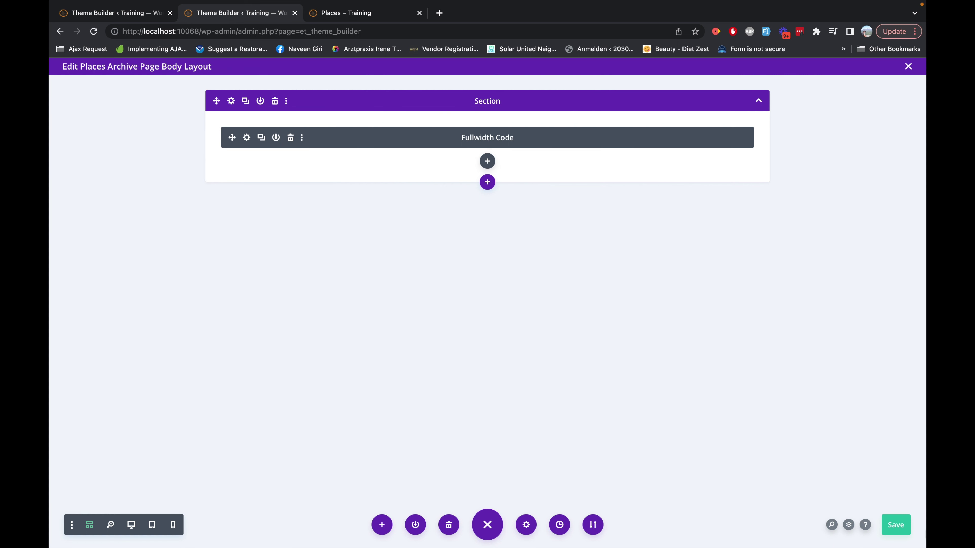
Step: Save the layout and reload the Places page to see the gradient title band
click(900, 528)
click(366, 15)
click(344, 28)
key(Return)
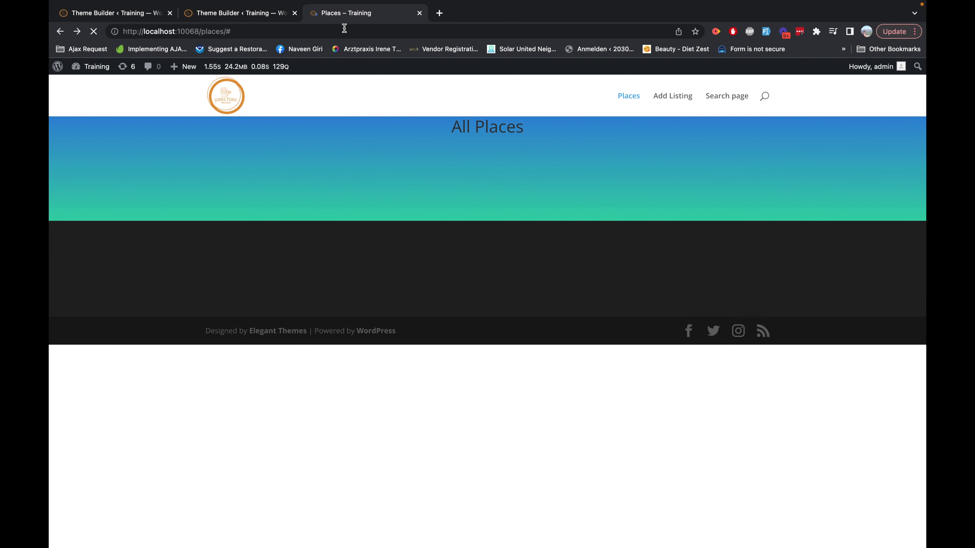
click(277, 13)
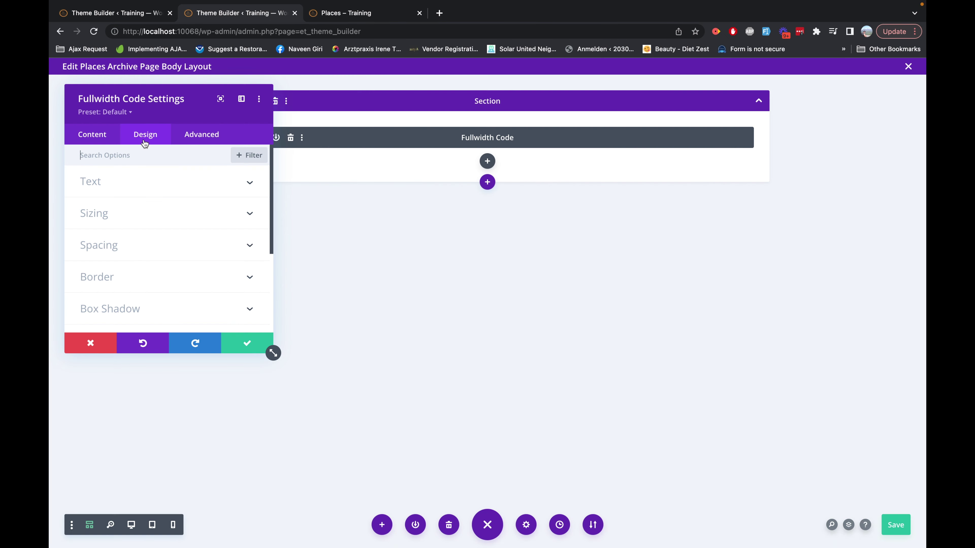
Step: Give the Fullwidth Code module 50px top padding and save the layout
click(131, 217)
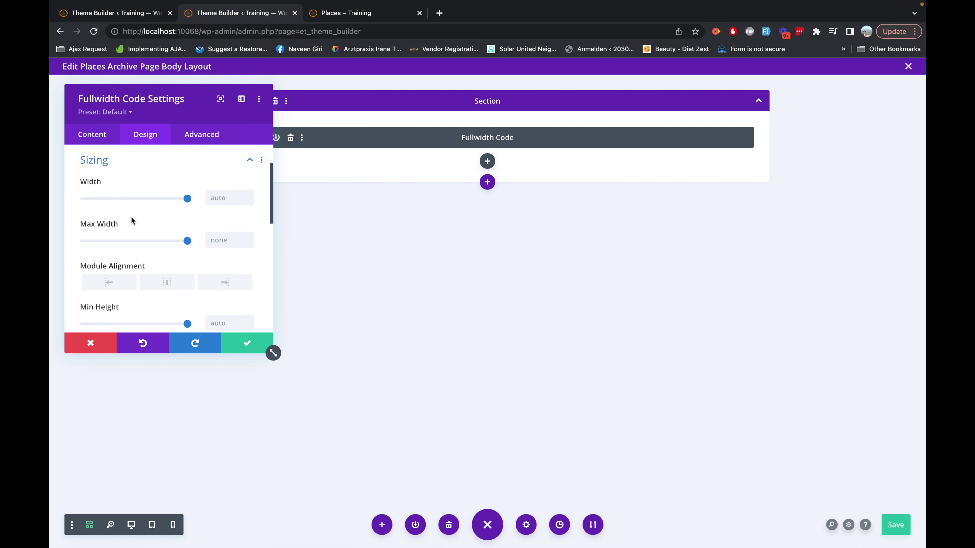
scroll(127, 261, down, 2)
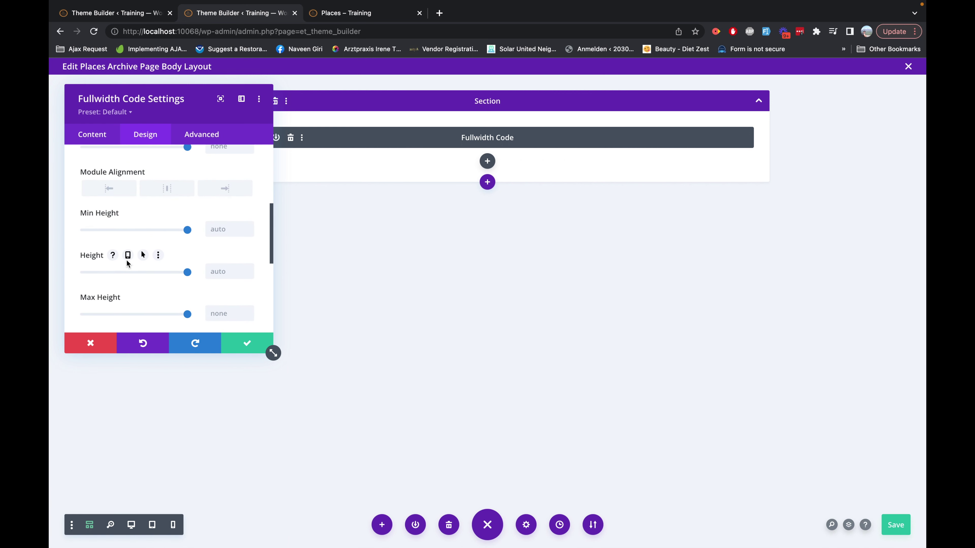
scroll(142, 227, up, 5)
click(148, 218)
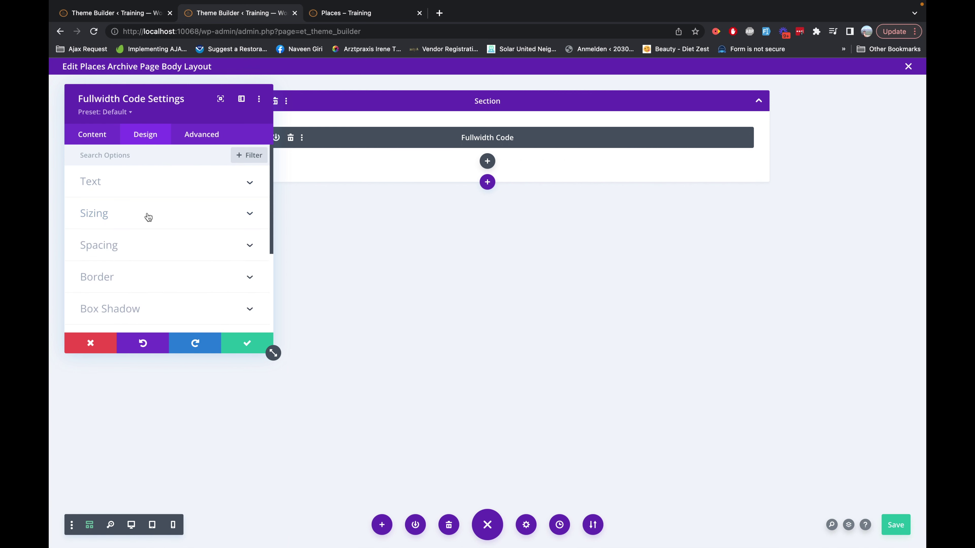
click(134, 247)
click(94, 248)
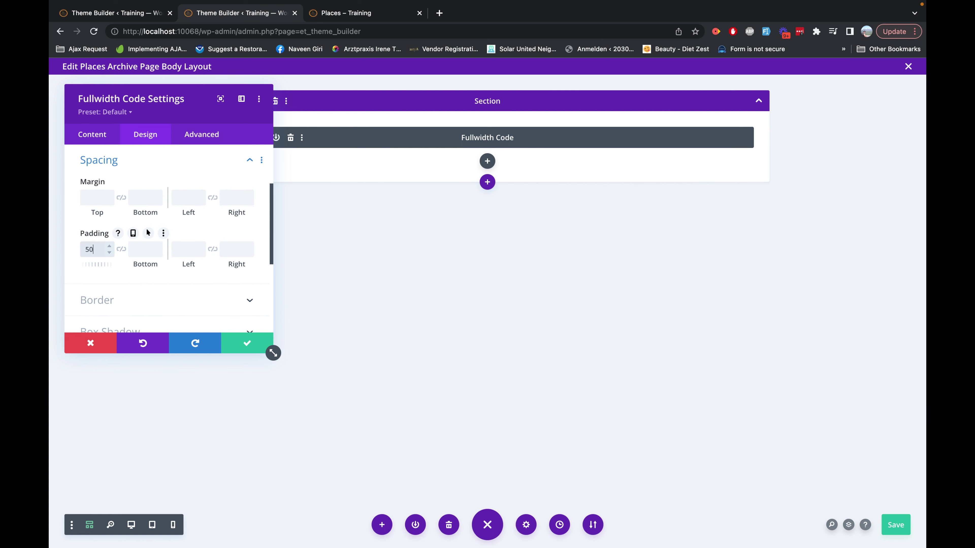
text(50px)
click(247, 348)
click(248, 347)
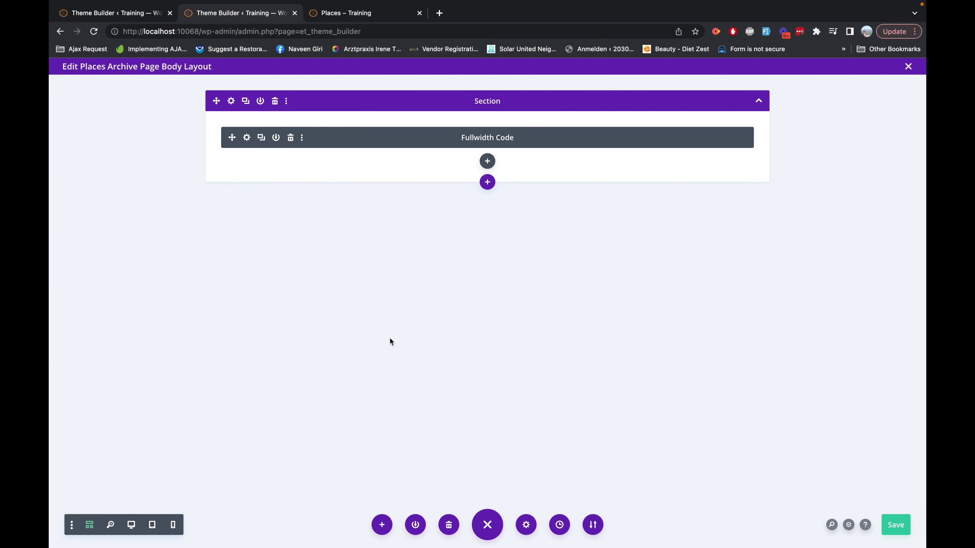
click(897, 526)
Step: Reload the Places page to confirm the lowered All Places title, then return to the layout editor
click(365, 15)
click(351, 30)
key(Return)
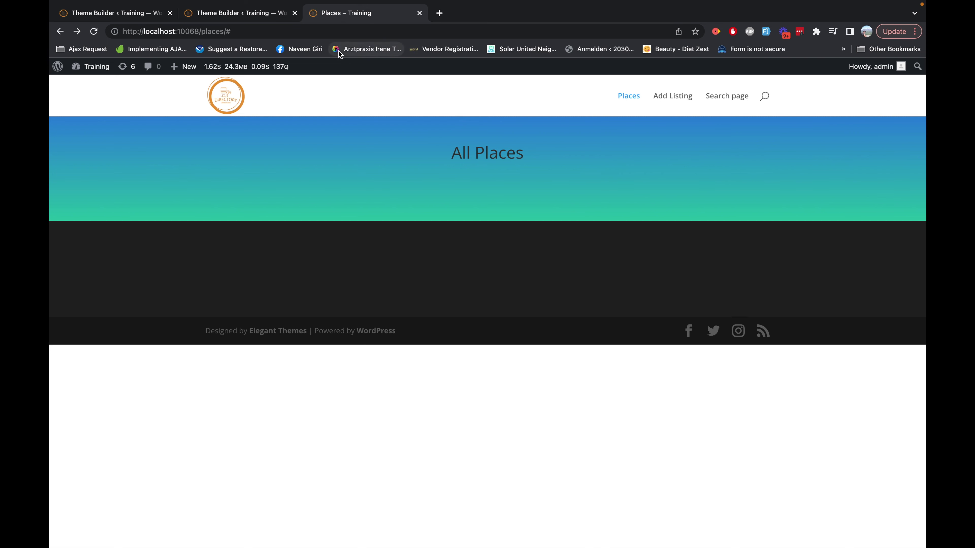
click(259, 15)
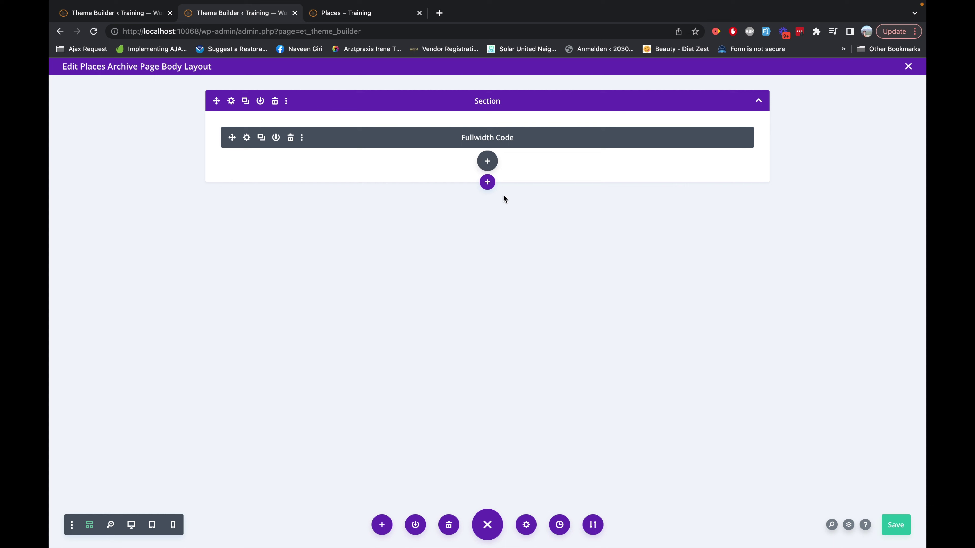
Step: Add a regular section below the title and replace its one-column row with a two-column row
click(487, 182)
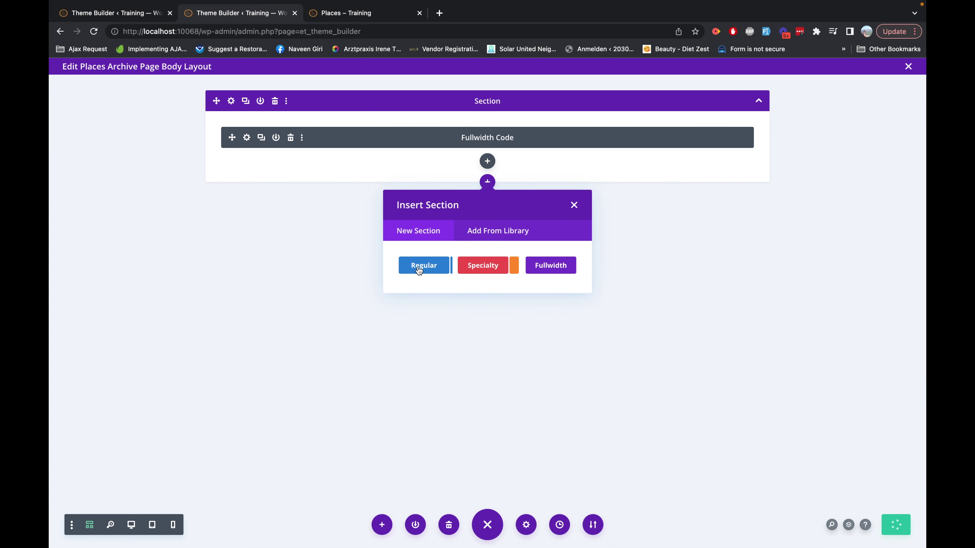
click(426, 262)
click(429, 343)
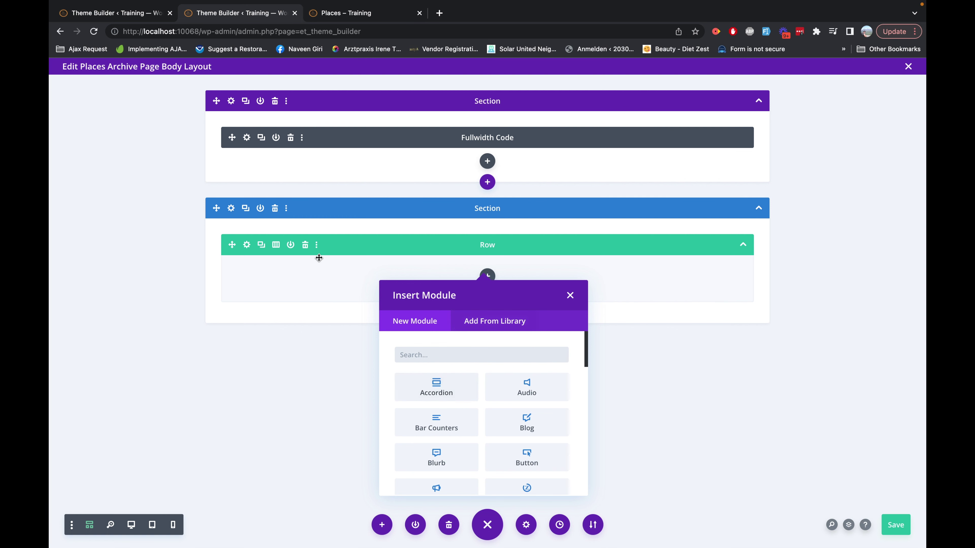
click(305, 245)
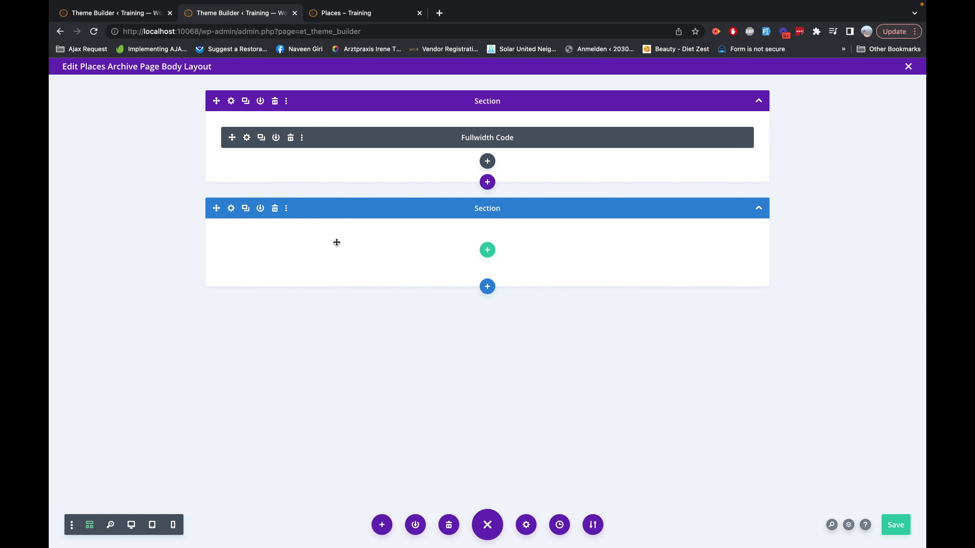
click(495, 250)
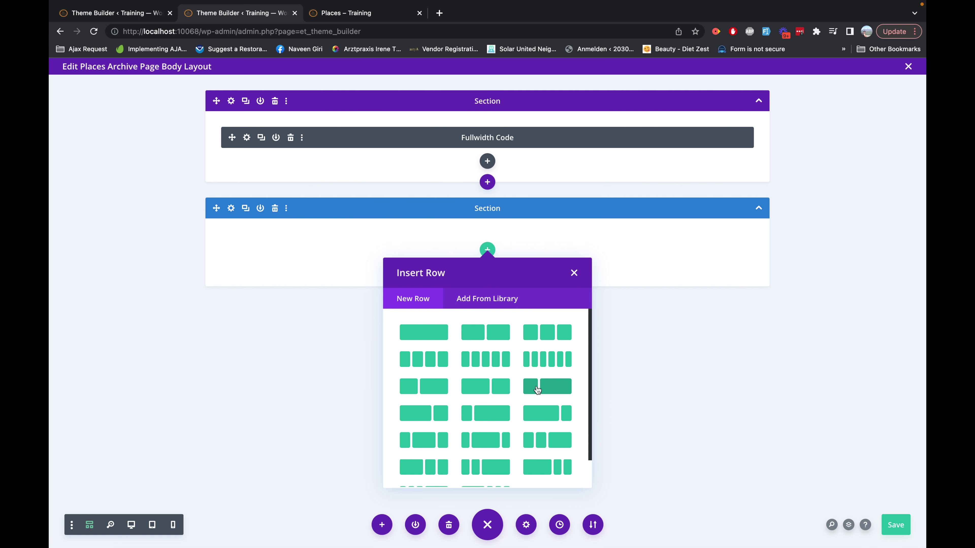
click(483, 418)
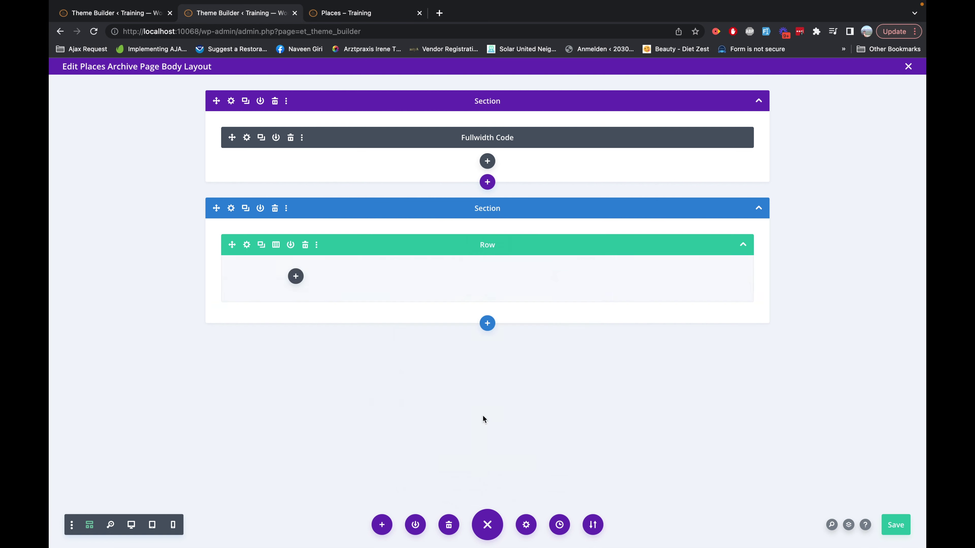
Step: Insert a Text module into the left column by searching 'text'
click(296, 275)
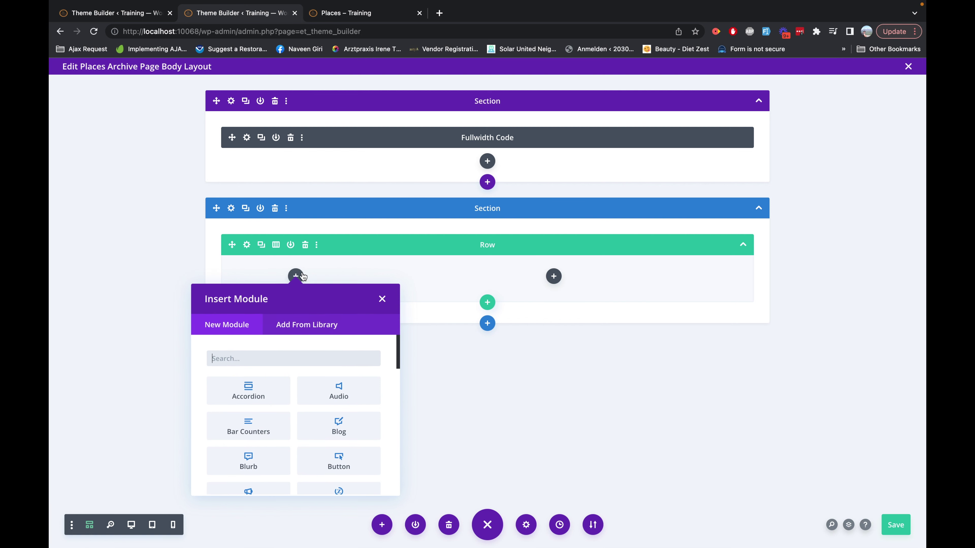
click(297, 356)
text(ttex)
key(BackSpace)
key(BackSpace)
key(BackSpace)
key(BackSpace)
text(text)
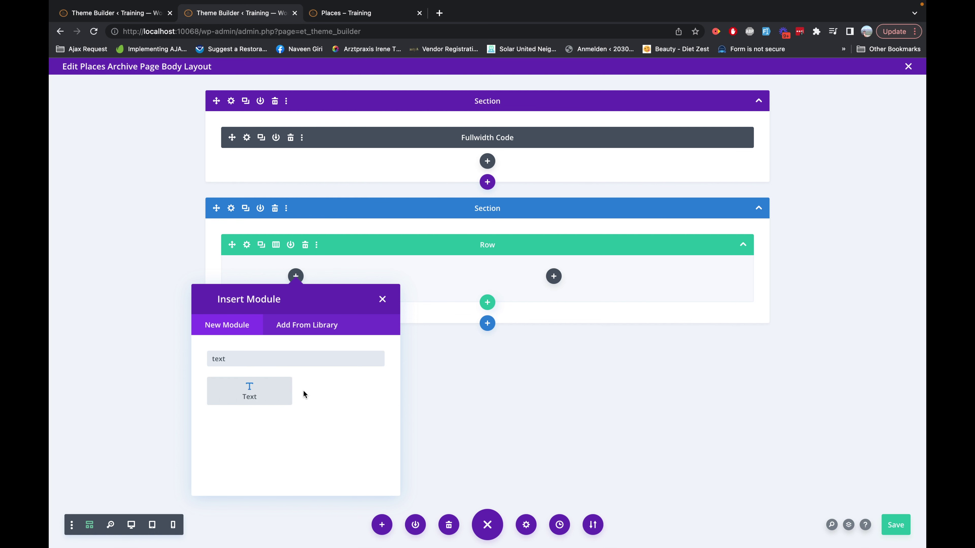
click(253, 394)
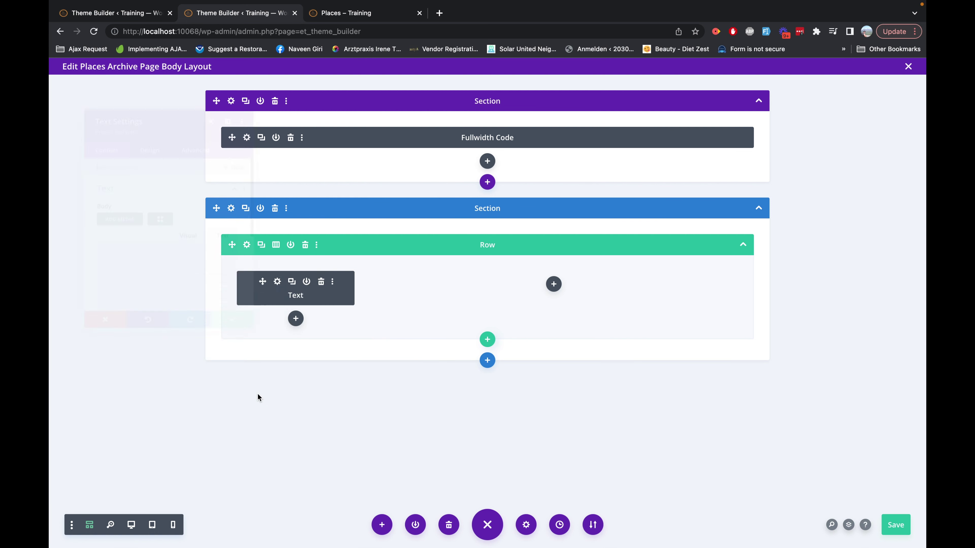
Step: Generate and copy the gd_search shortcode from the Add Shortcode generator
click(161, 223)
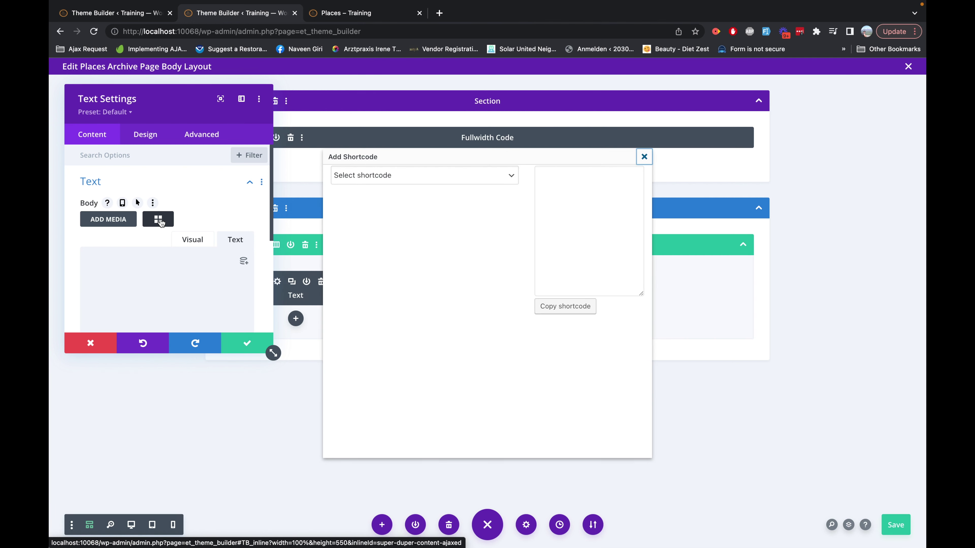
click(485, 179)
scroll(447, 340, down, 10)
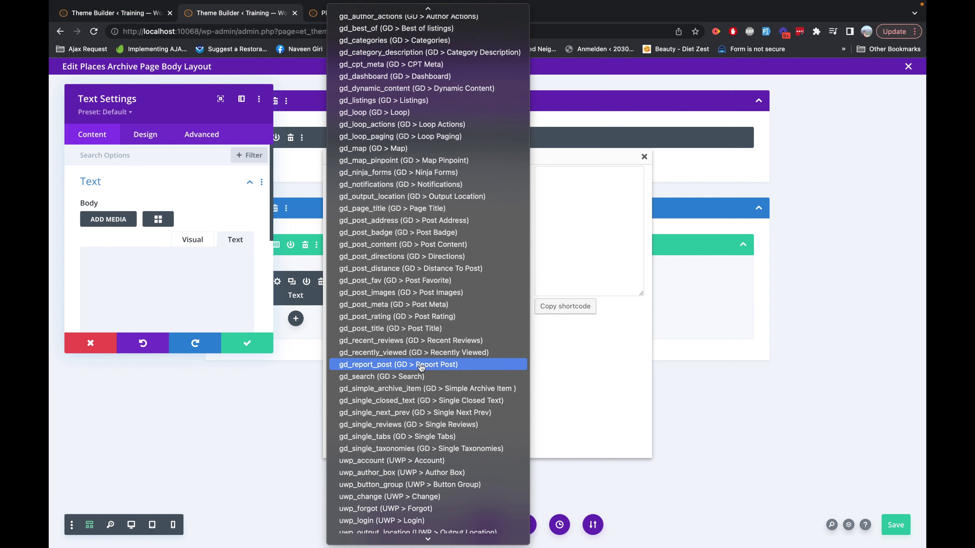
click(445, 376)
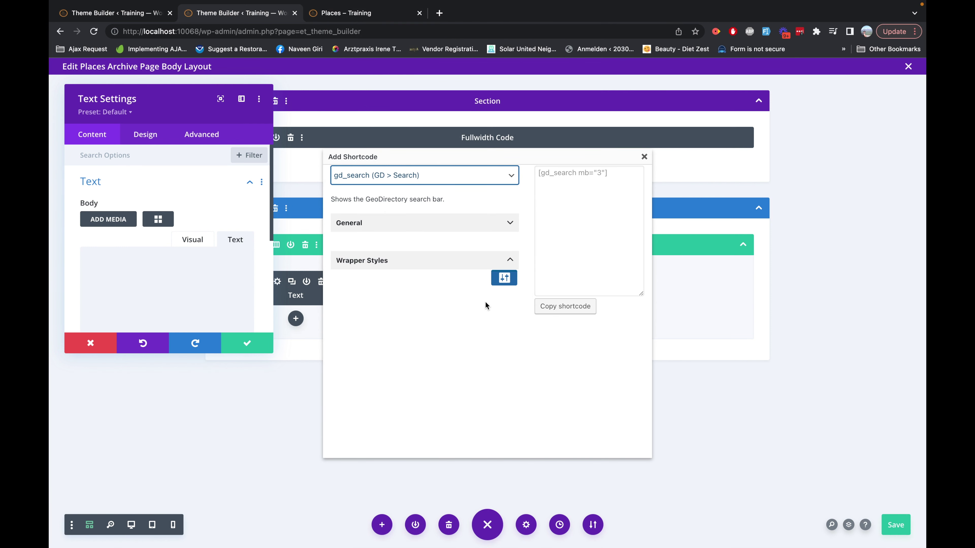
click(559, 306)
key(super+c)
click(576, 90)
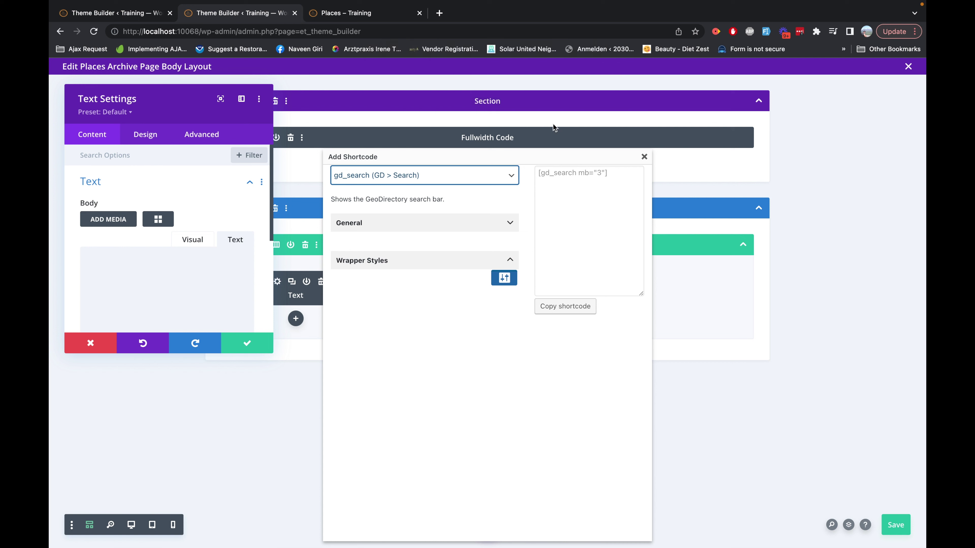
click(505, 279)
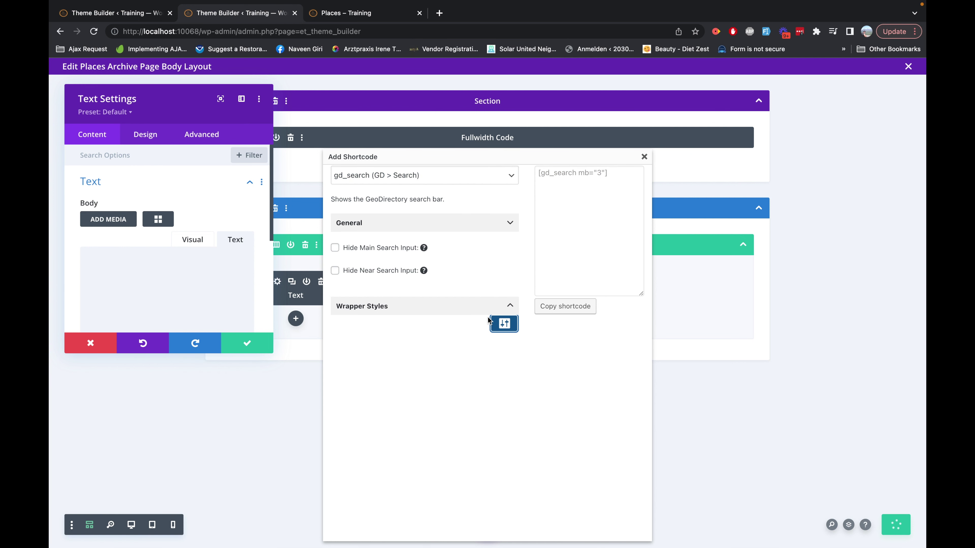
Step: Paste [gd_search mb="3"] into the Text module body and apply the settings
click(154, 268)
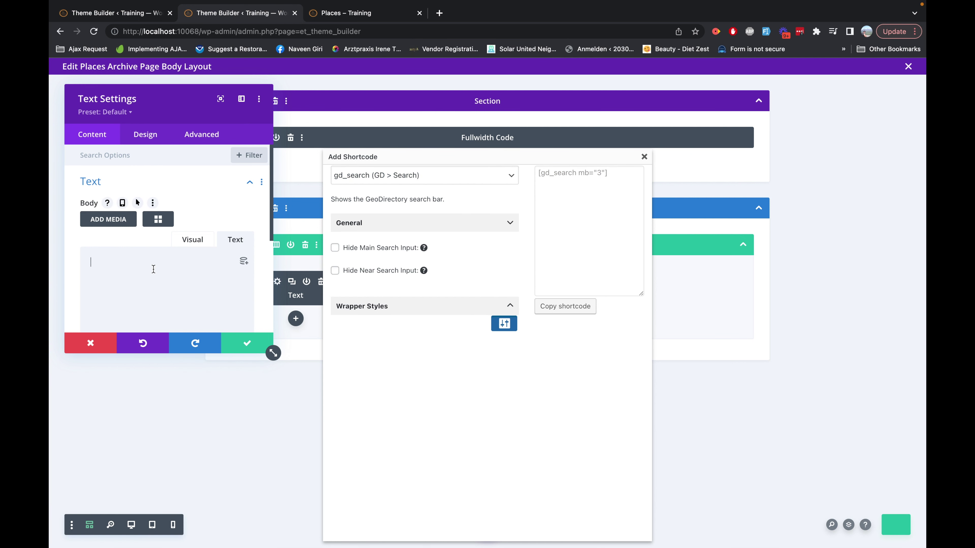
key(super+v)
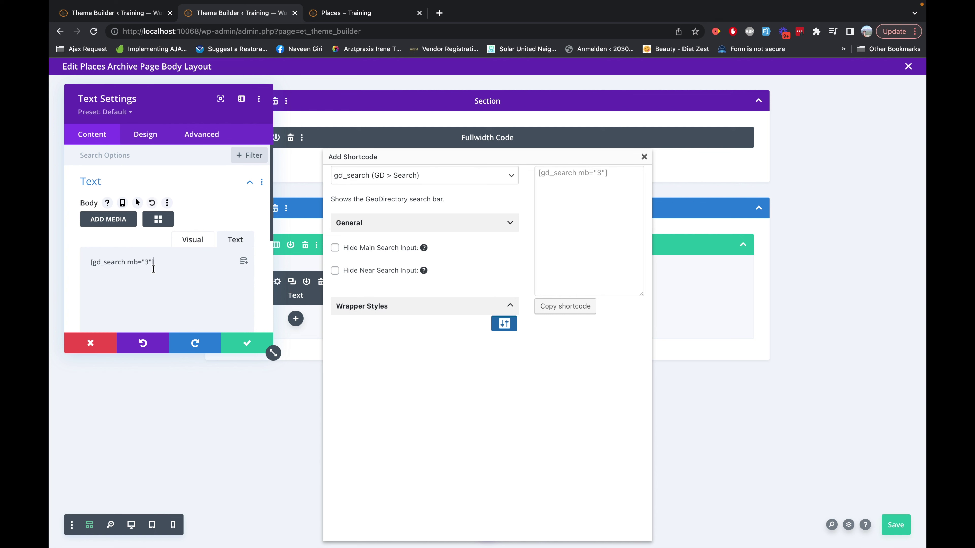
click(247, 338)
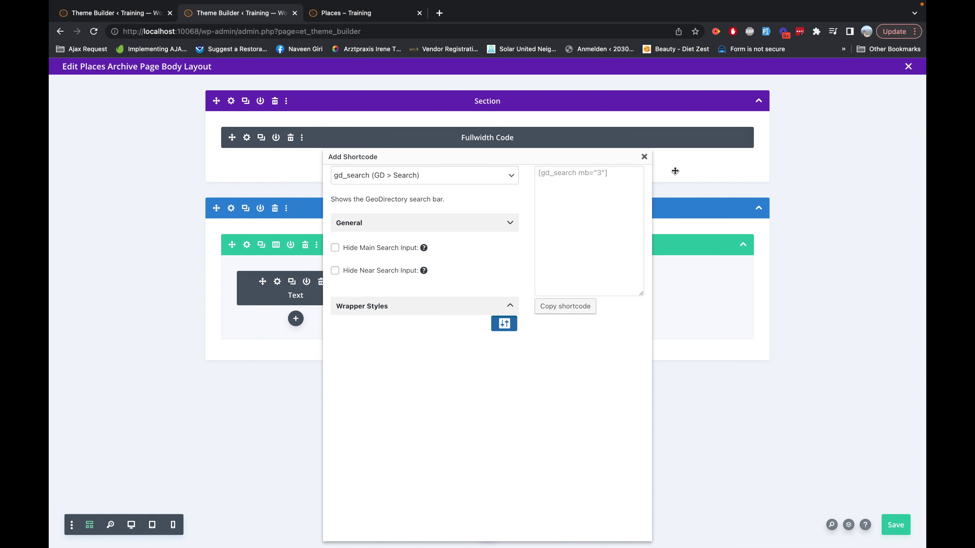
click(644, 156)
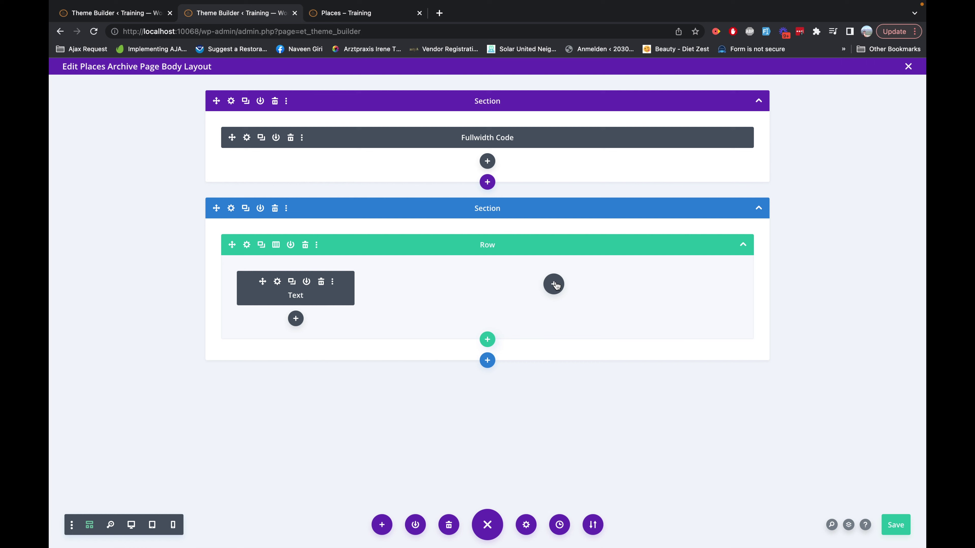
Step: Insert a Text module into the row's right column by searching 'text'
click(554, 284)
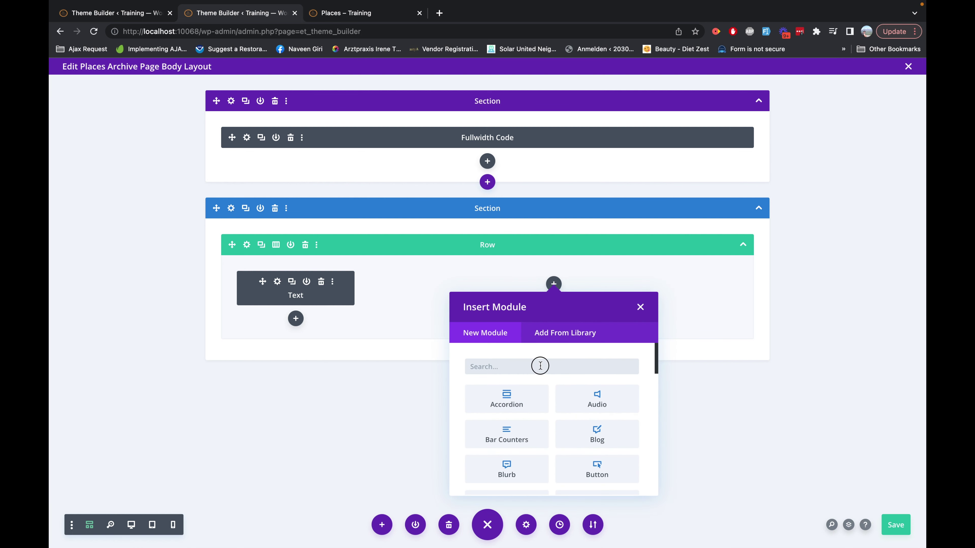
text(text)
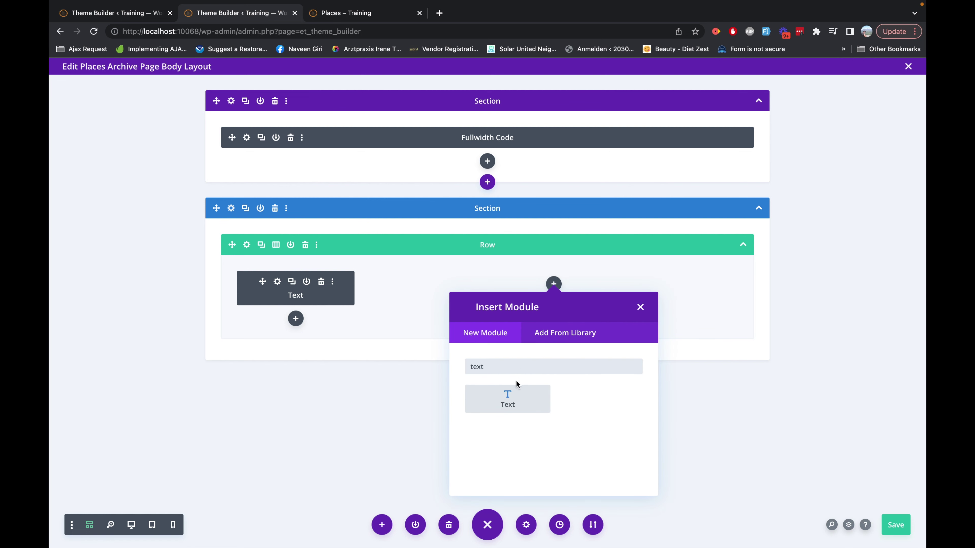
click(509, 391)
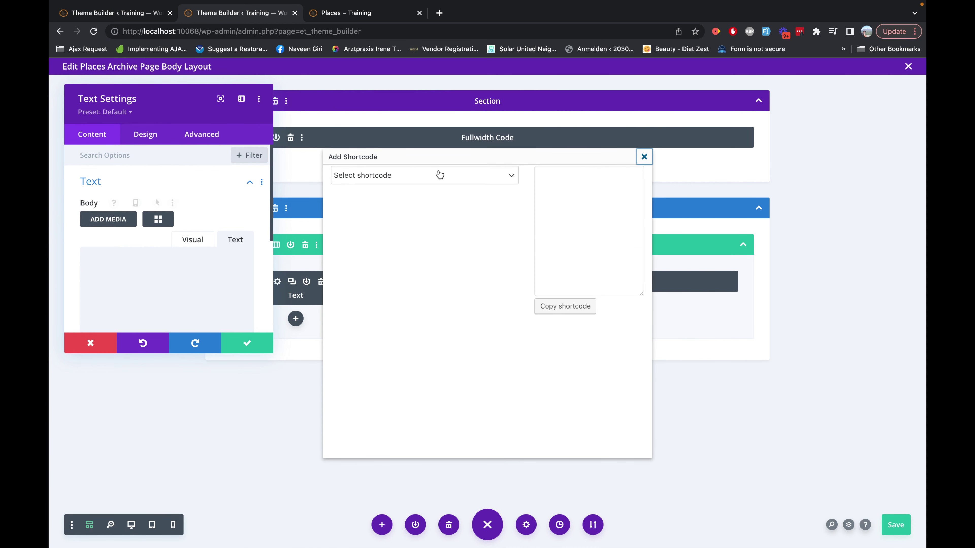
Step: Copy the gd_loop_actions shortcode and paste [gd_loop_actions mb="3"] into the second Text module's body
click(439, 176)
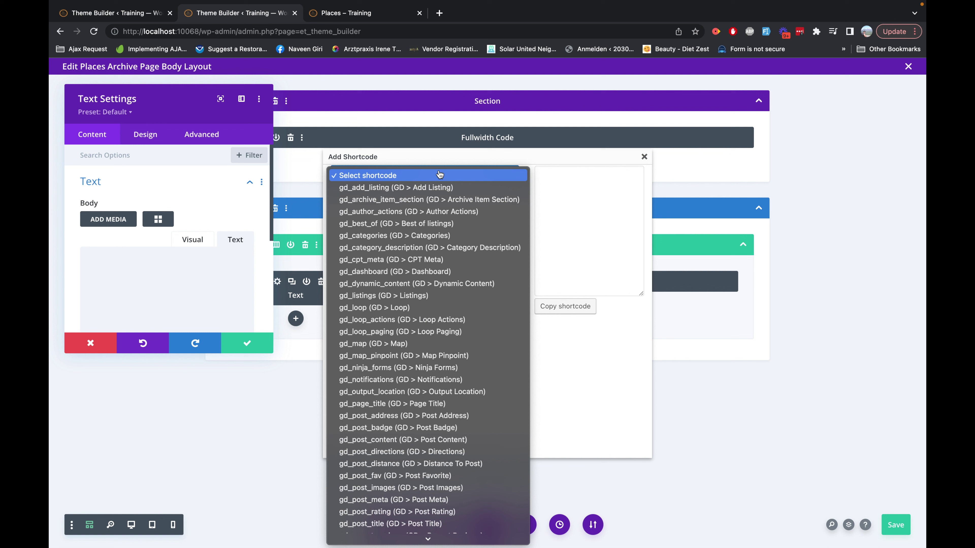
click(400, 322)
click(564, 305)
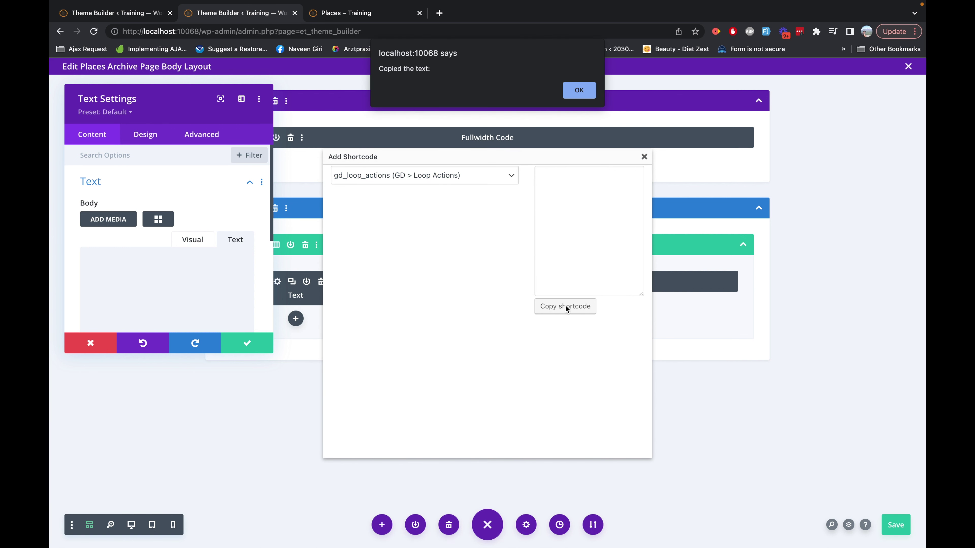
click(583, 89)
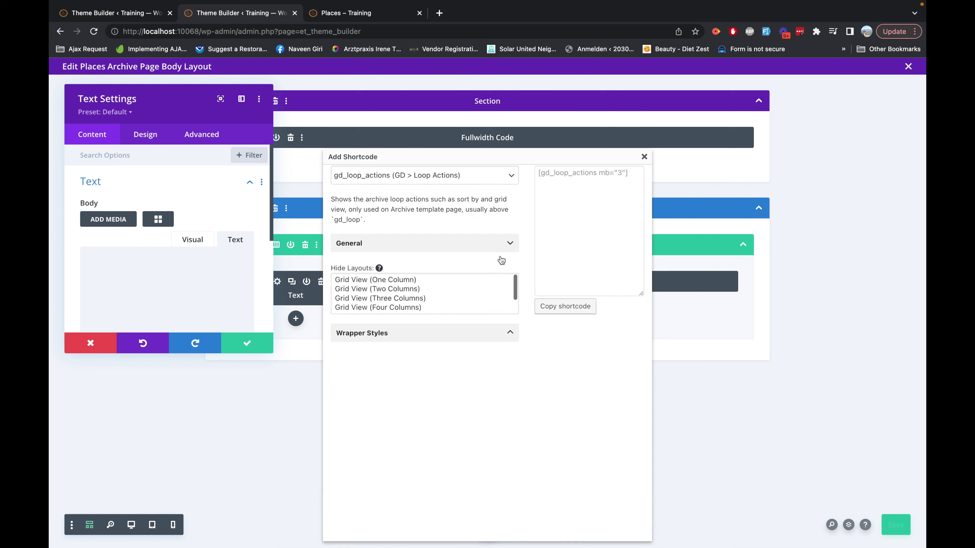
click(561, 307)
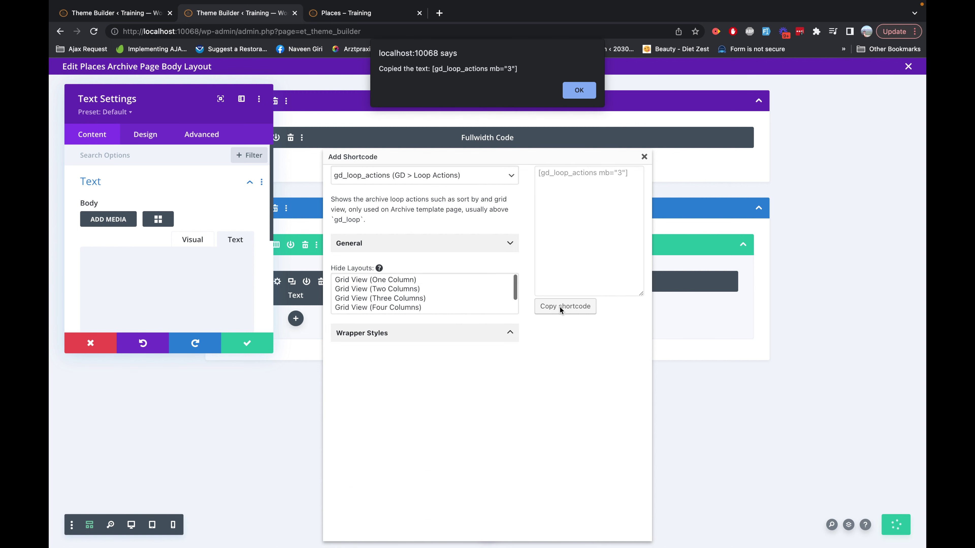
click(587, 94)
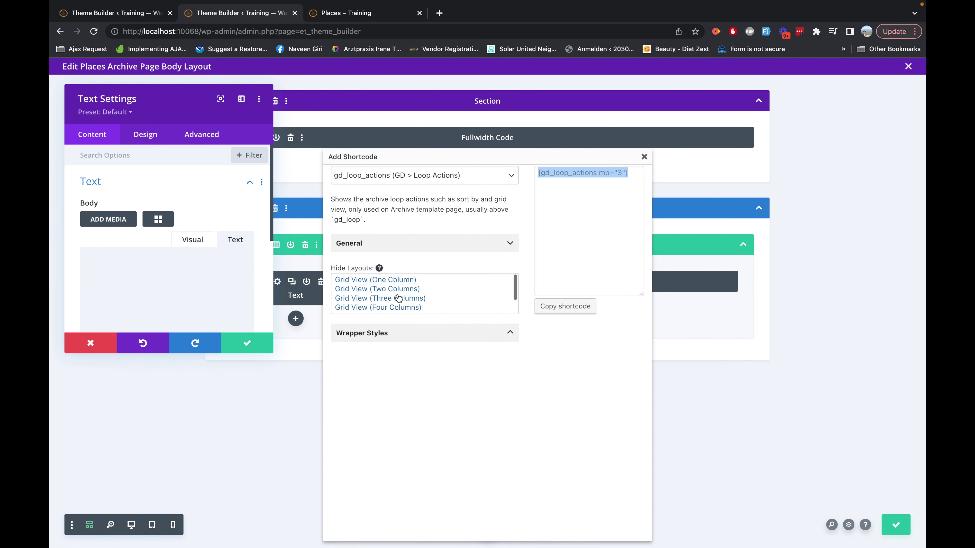
click(200, 259)
key(ctrl+v)
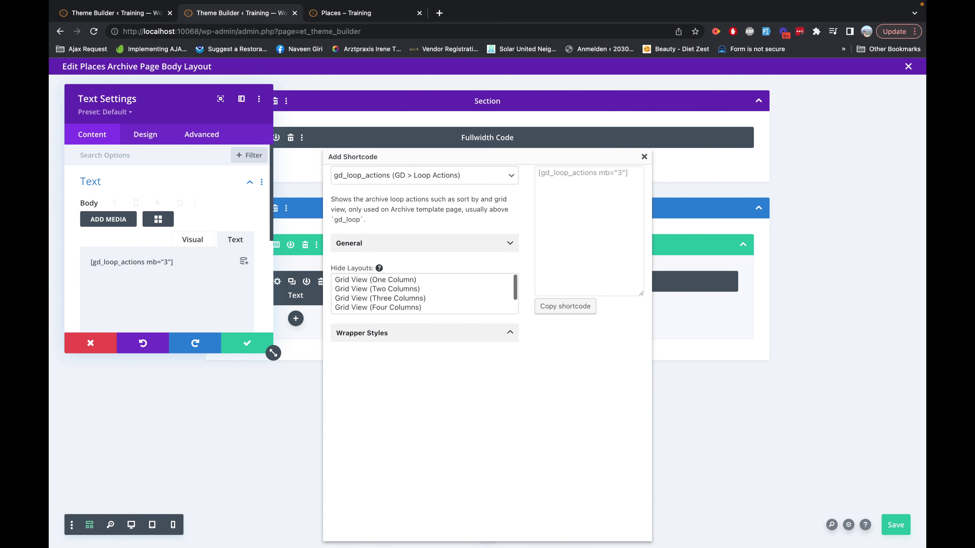
click(380, 176)
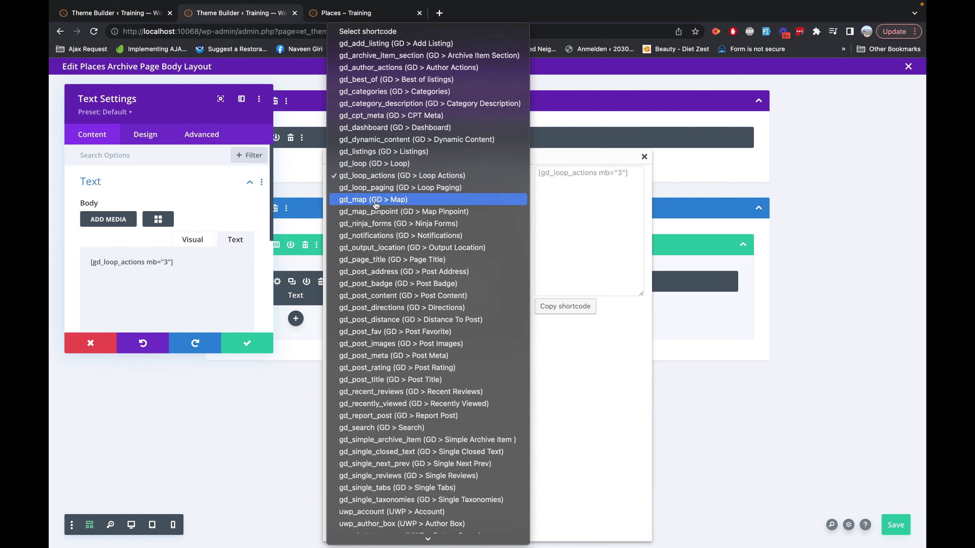
Step: Set gd_loop to Grid View (Three Columns) and paste [gd_loop layout="3"] on the body's second line
click(388, 164)
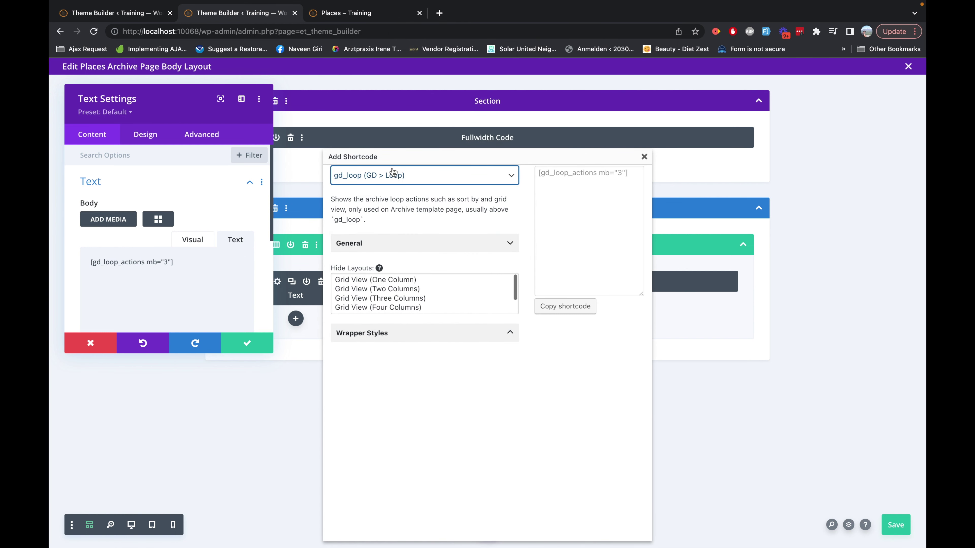
click(561, 306)
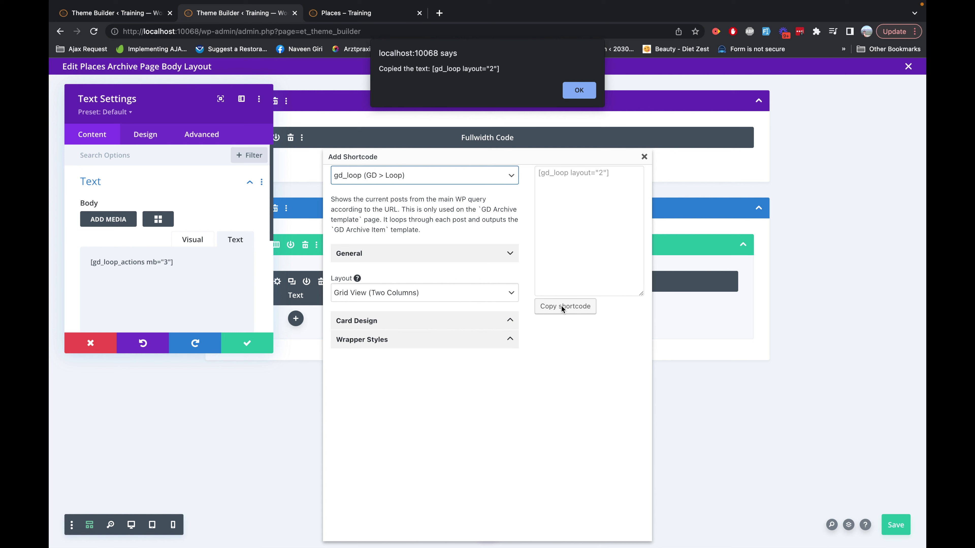
click(579, 90)
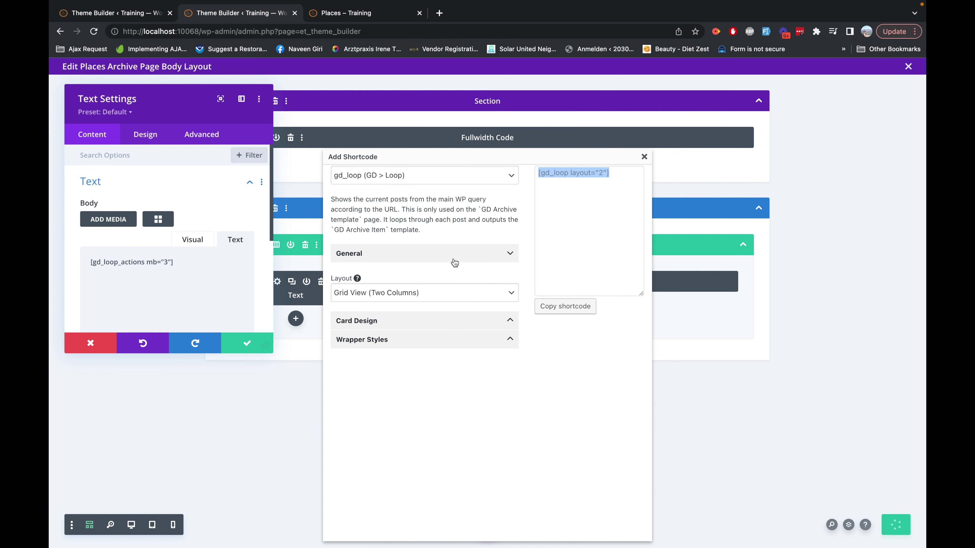
click(398, 299)
click(378, 308)
click(585, 309)
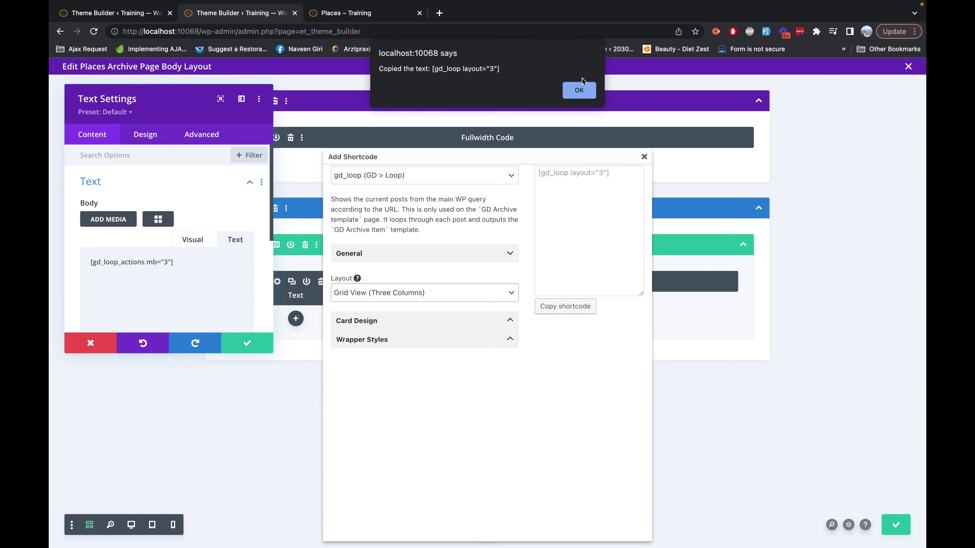
click(580, 89)
click(197, 268)
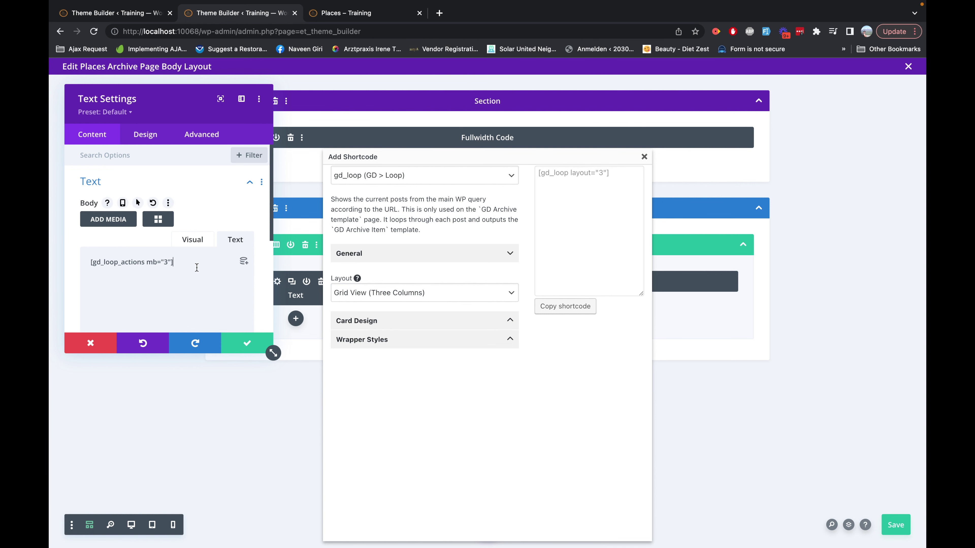
key(super+v)
click(399, 177)
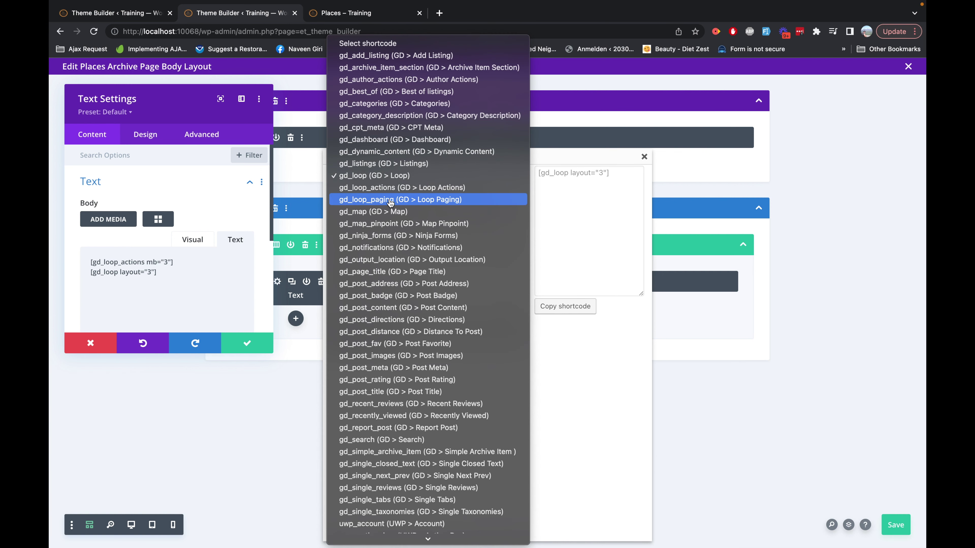
Step: Paste [gd_loop_paging mb="3"] on the third body line and apply the Text module settings
click(394, 199)
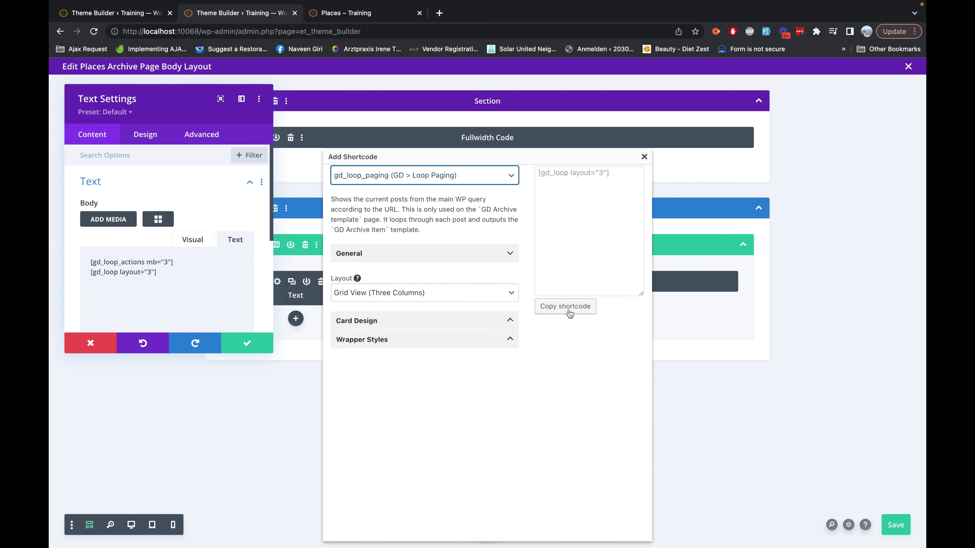
click(579, 308)
click(579, 308)
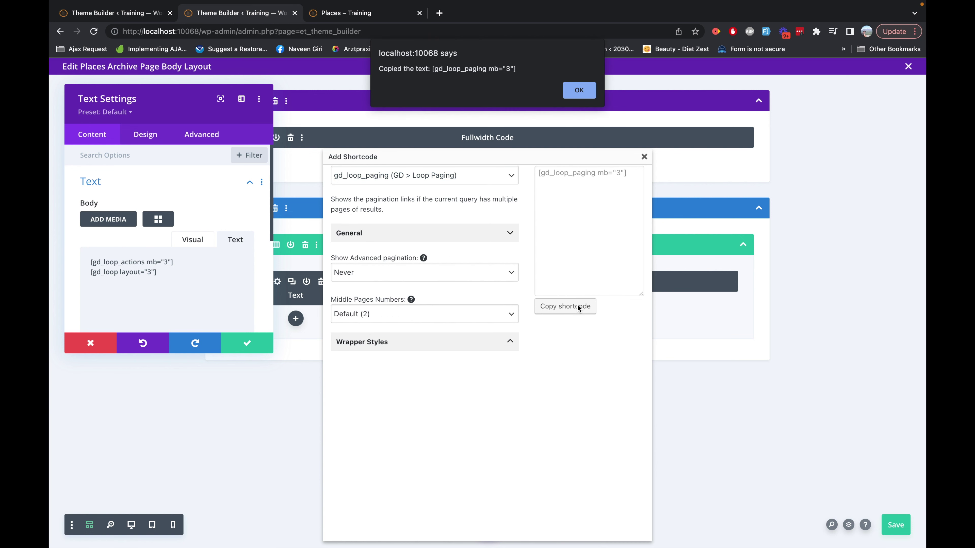
click(579, 89)
click(113, 282)
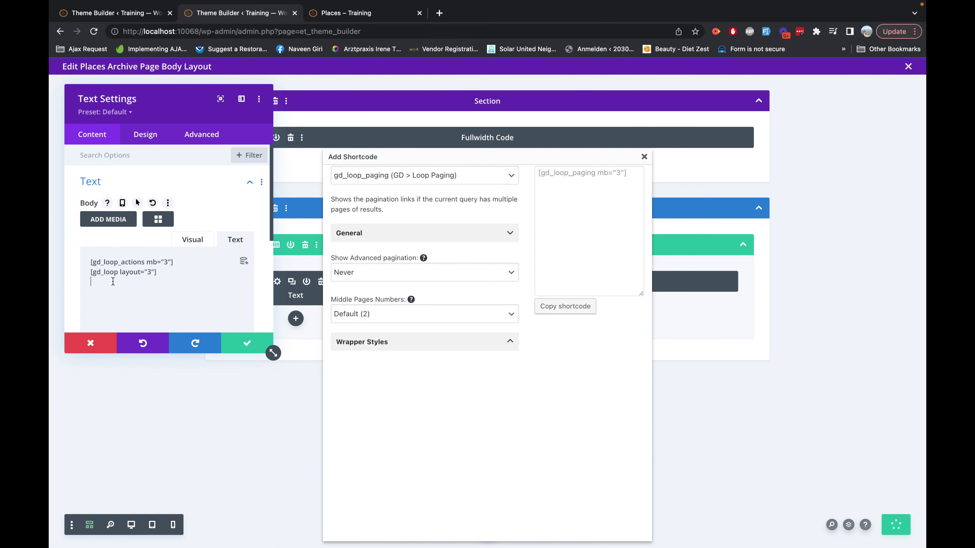
key(ctrl+v)
click(227, 342)
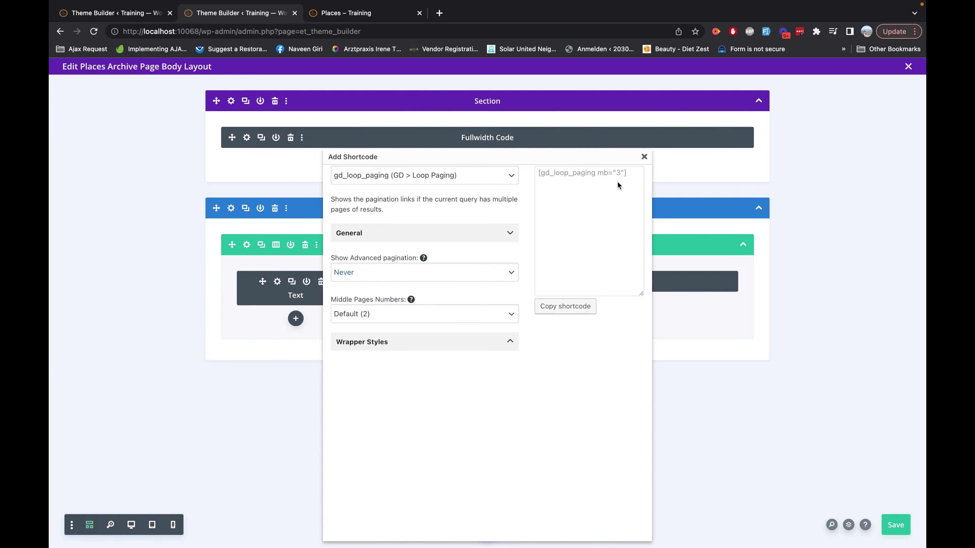
click(644, 157)
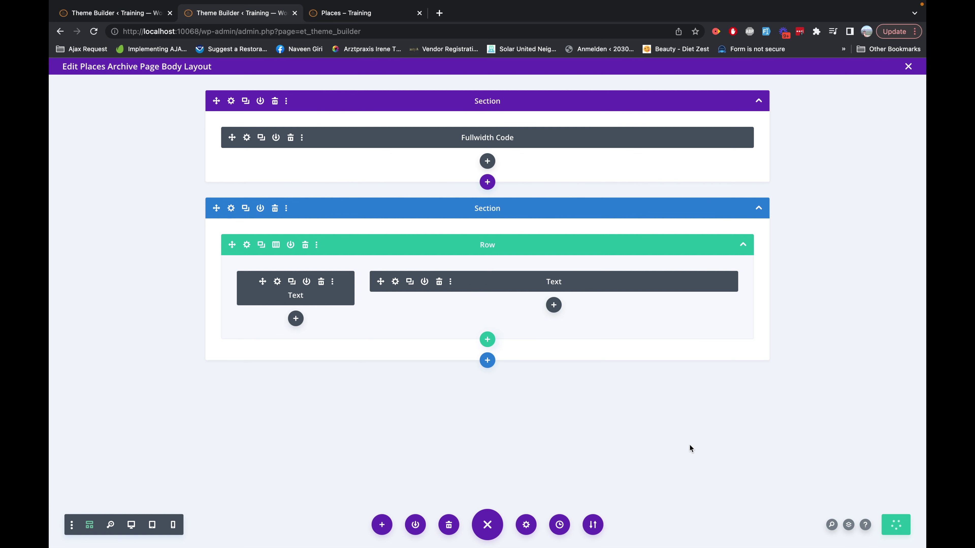
Step: View the Places – Training page and scroll through the All Places layout to check it
click(378, 14)
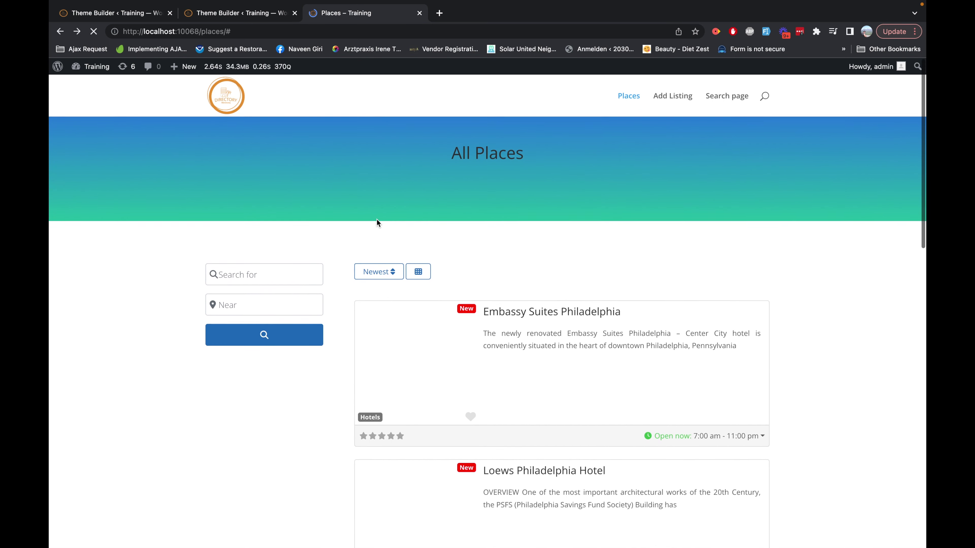
scroll(376, 221, down, 20)
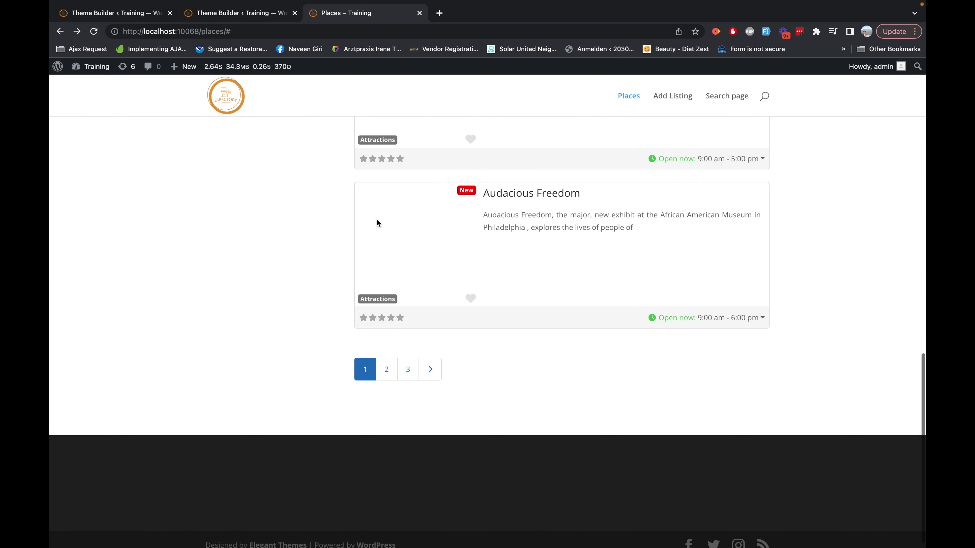
scroll(376, 223, up, 15)
scroll(378, 224, up, 5)
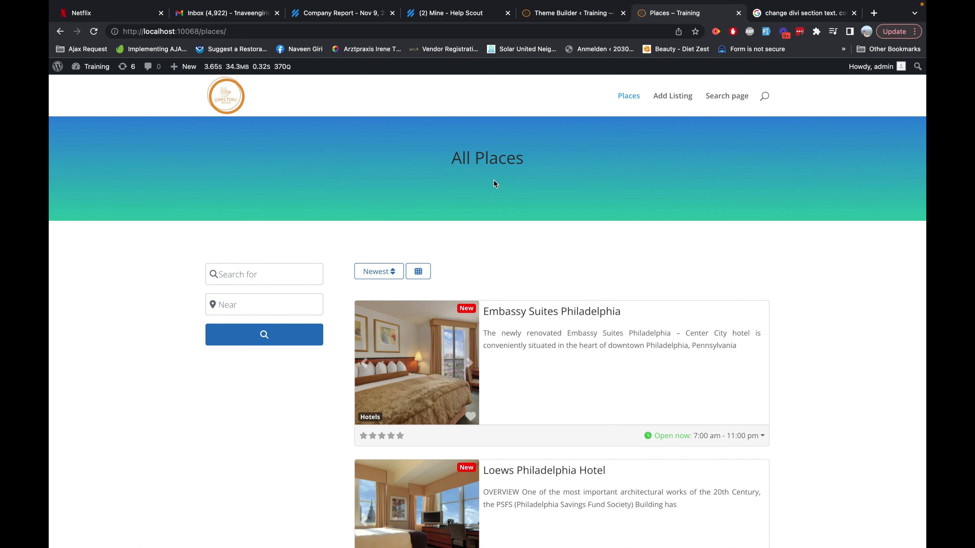
Step: Give the Fullwidth Code module 100px top and bottom padding and save the Places Archive layout
click(580, 19)
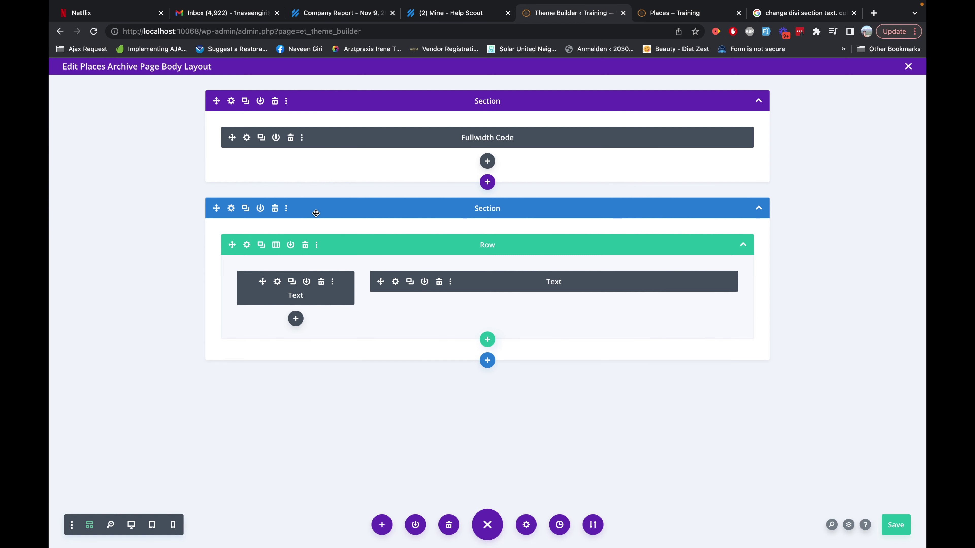
click(247, 139)
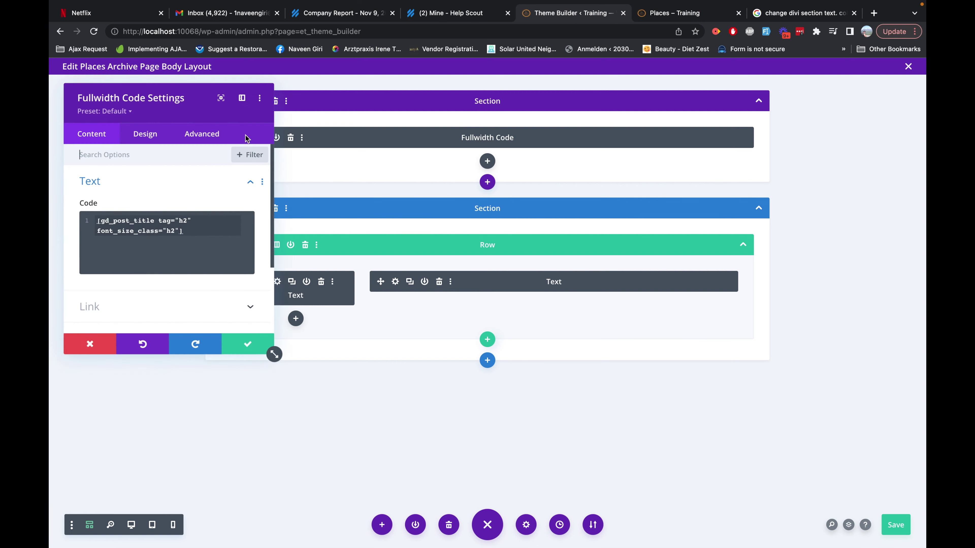
click(143, 139)
click(115, 250)
click(89, 249)
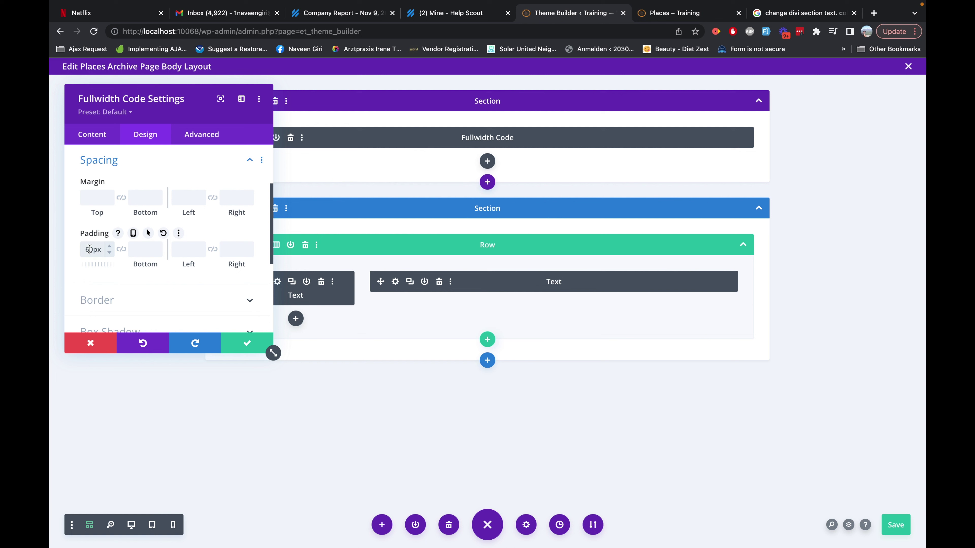
click(130, 254)
text(100)
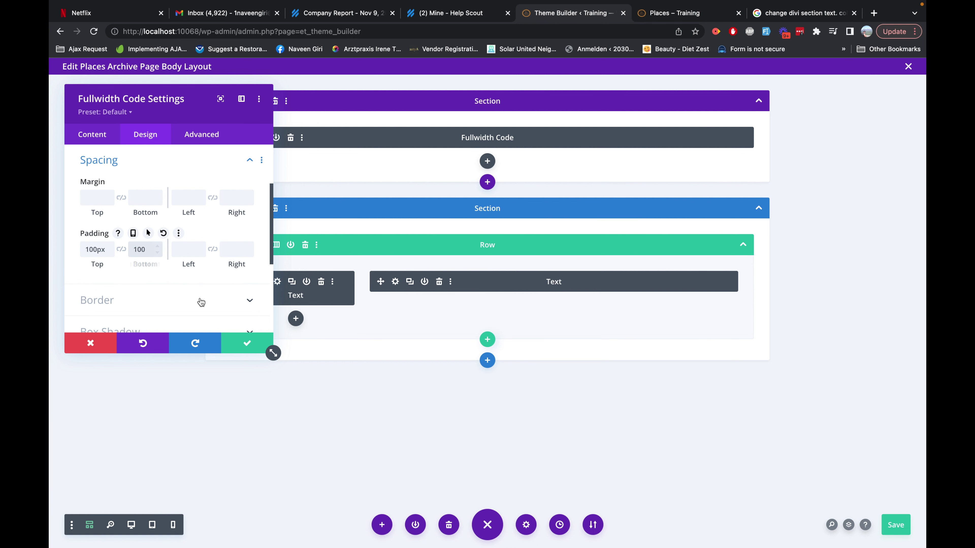
click(247, 343)
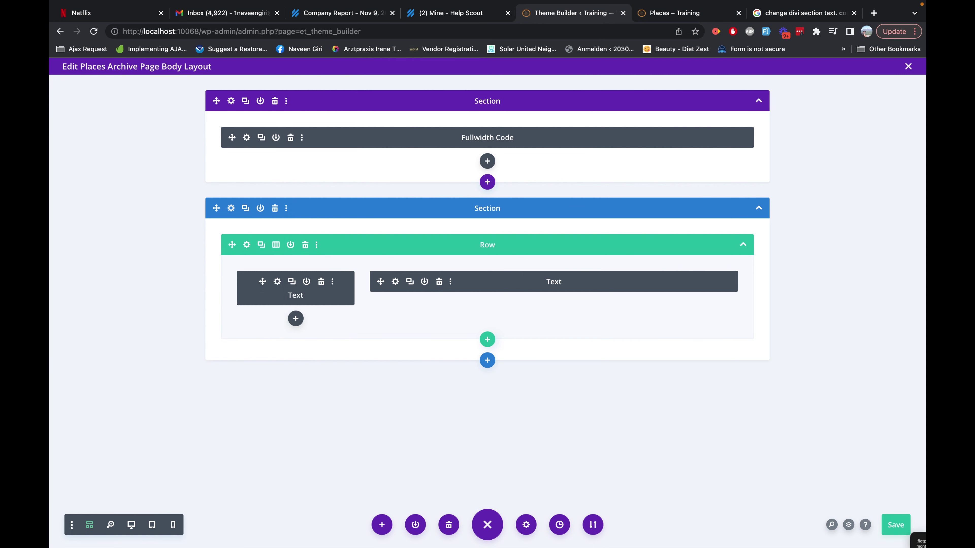
click(888, 528)
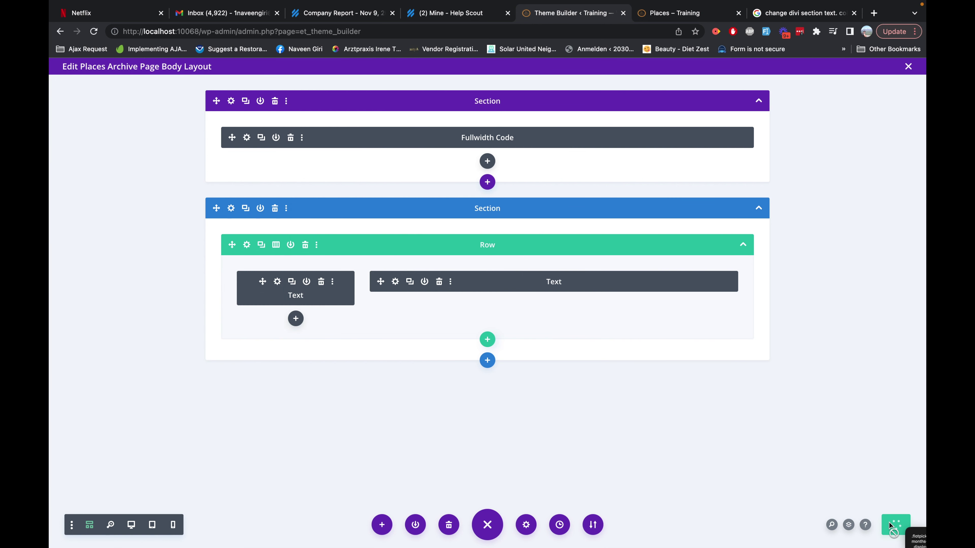
Step: Reload the All Places page and scroll through it to check the taller gradient header
click(695, 13)
click(607, 30)
key(Return)
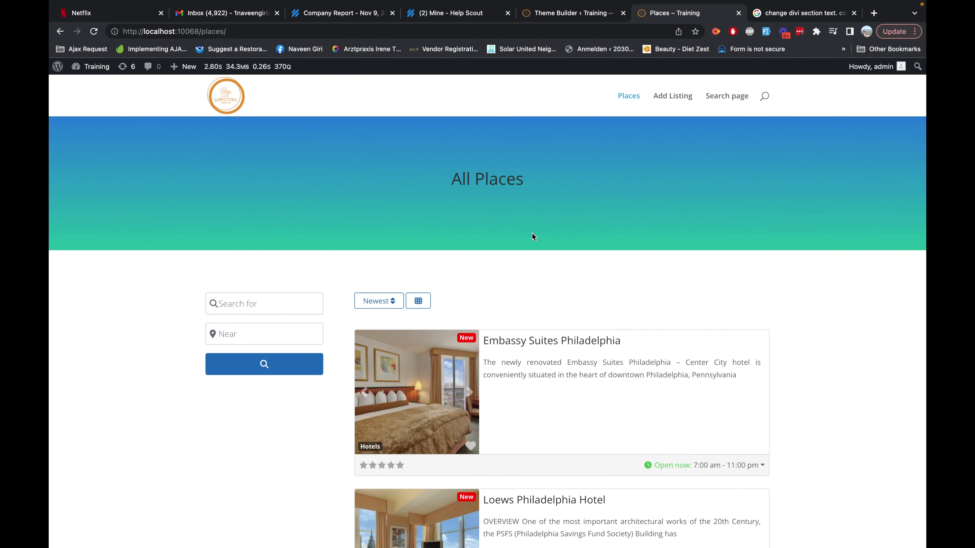
scroll(531, 236, down, 2)
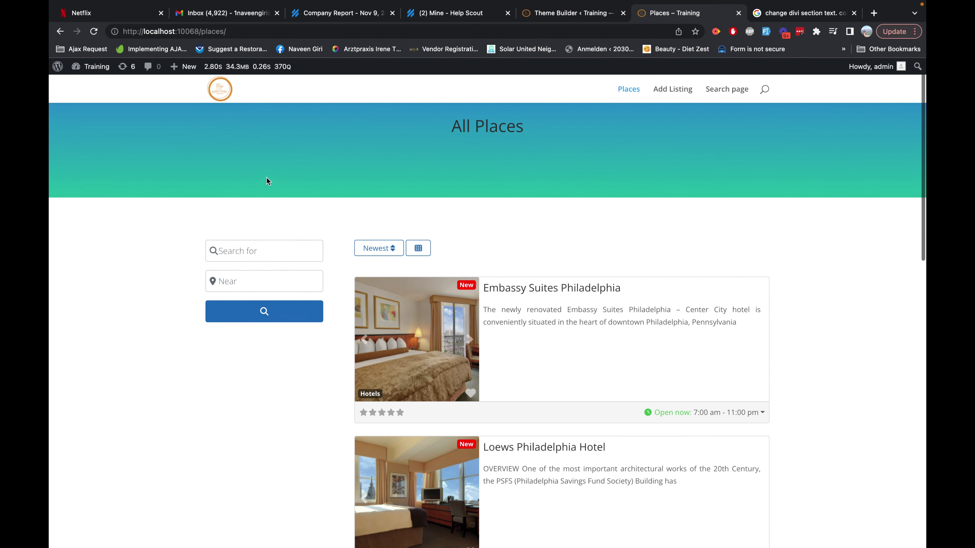
scroll(274, 181, down, 15)
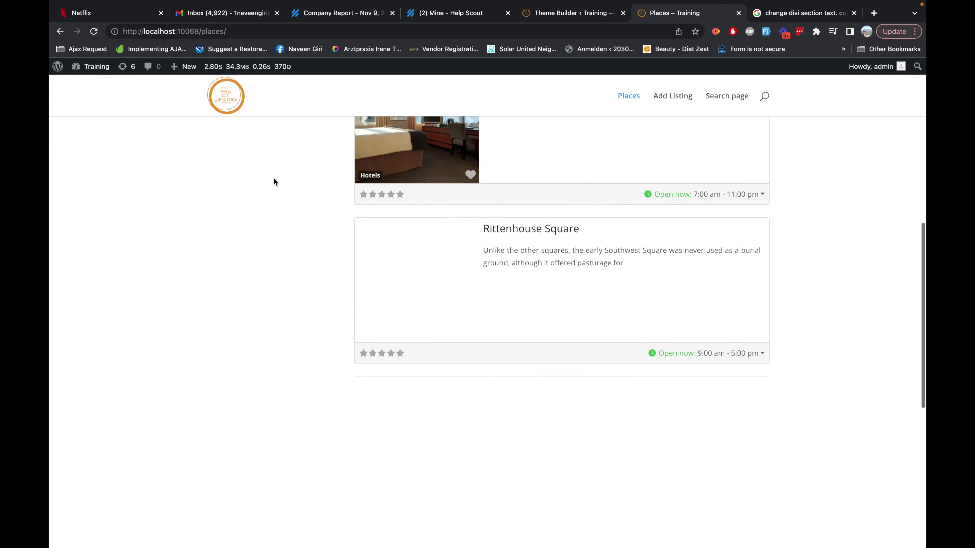
scroll(274, 181, up, 10)
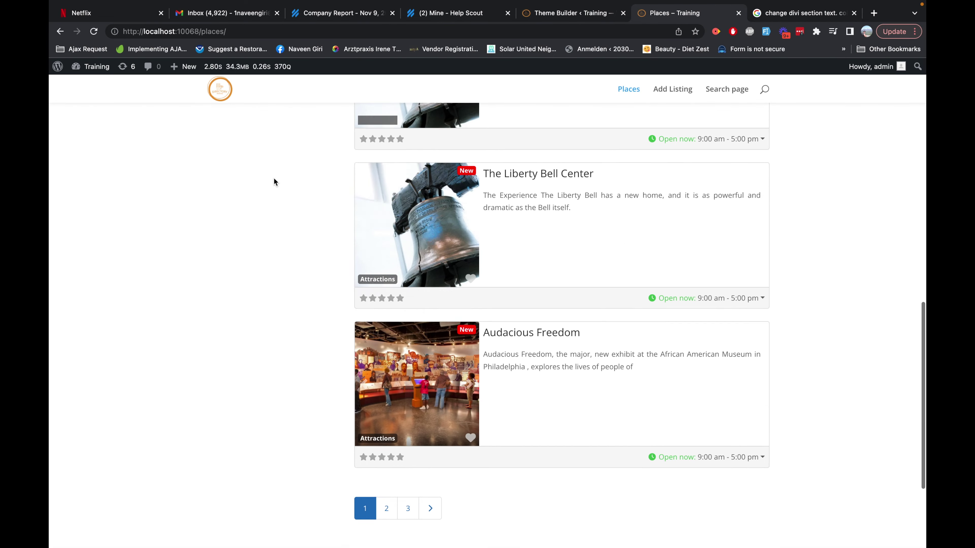
scroll(274, 181, up, 8)
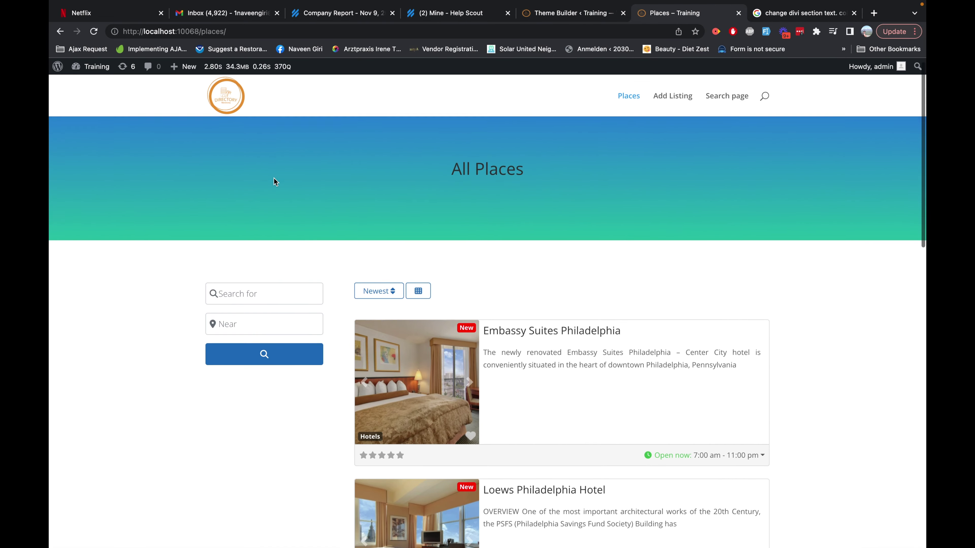
scroll(274, 182, down, 2)
scroll(274, 182, down, 5)
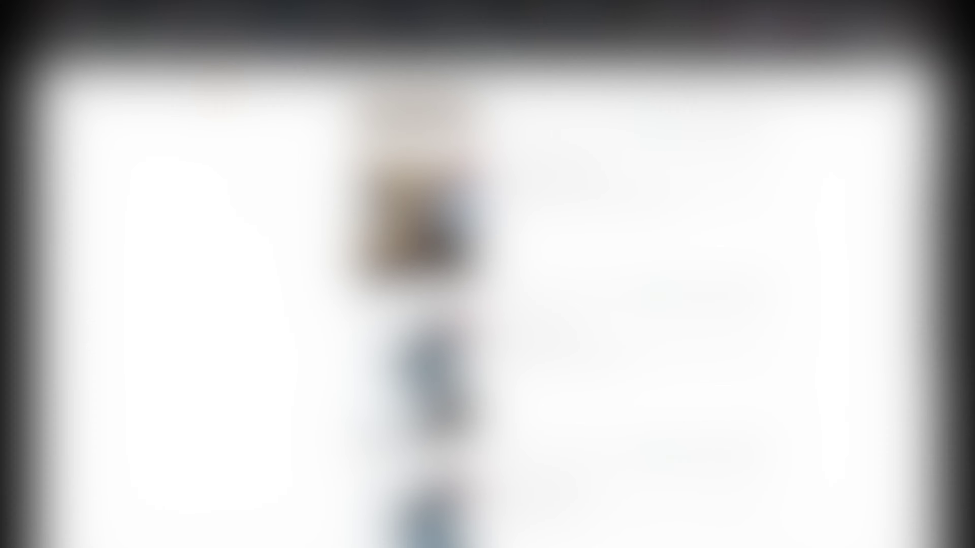
scroll(274, 182, up, 8)
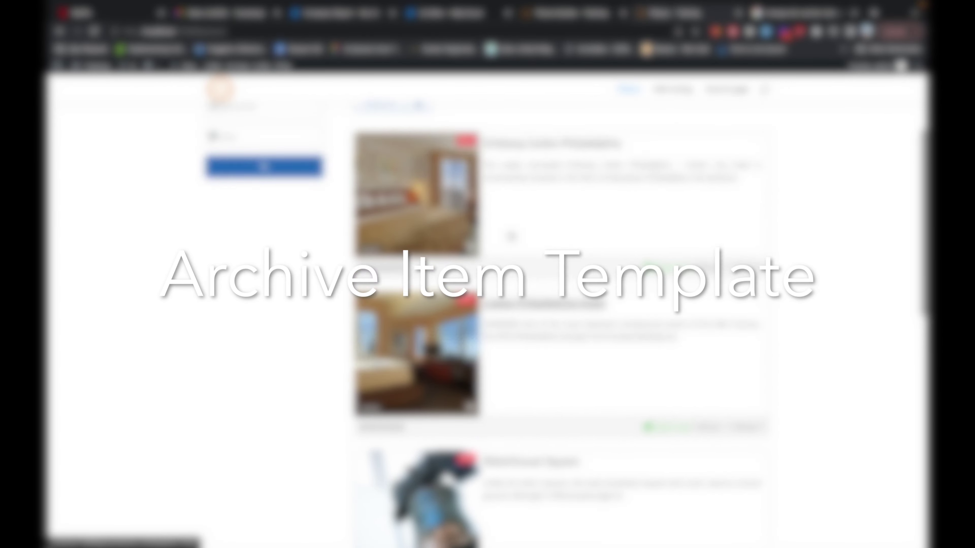
scroll(484, 313, up, 2)
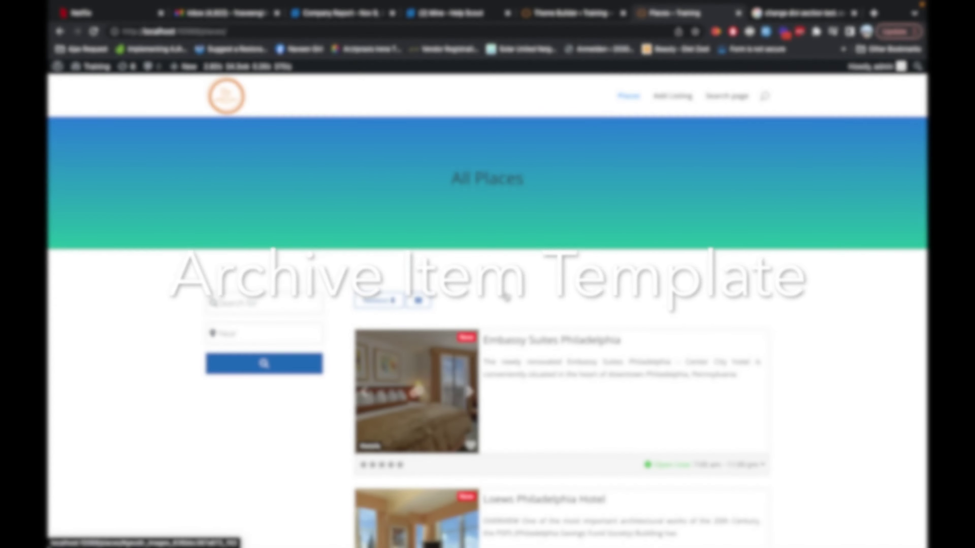
Step: Trim the Theme Builder tab's URL back to wp-admin to load the WordPress Dashboard
click(570, 13)
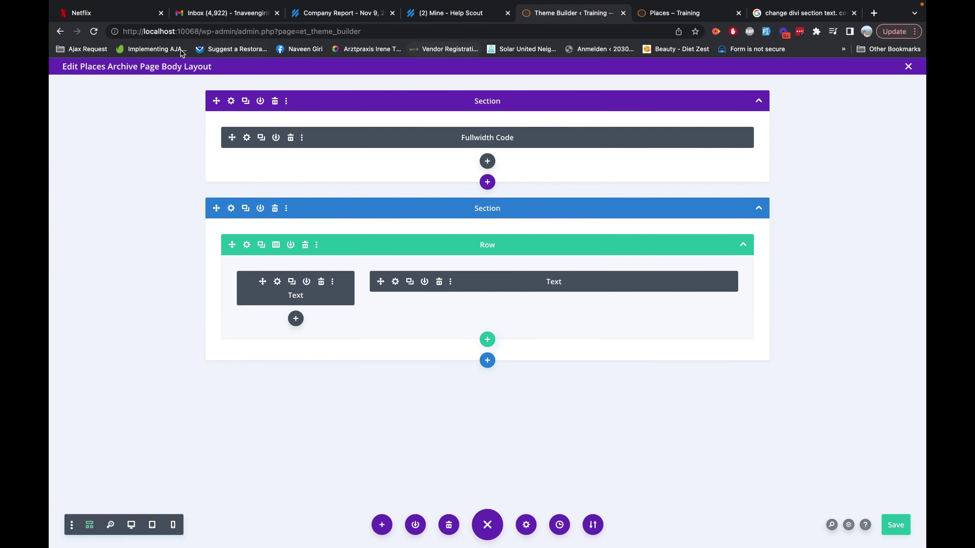
drag(236, 31, 438, 35)
key(BackSpace)
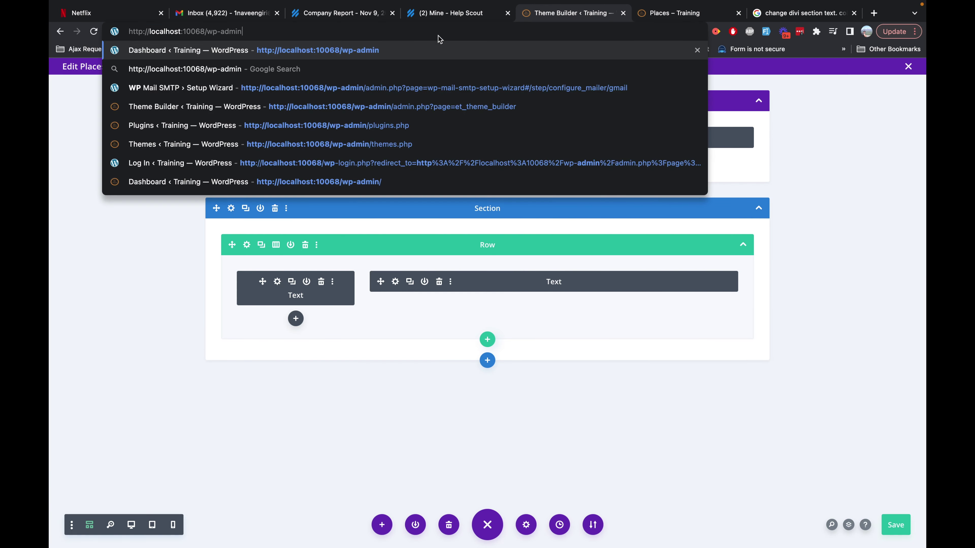
key(Return)
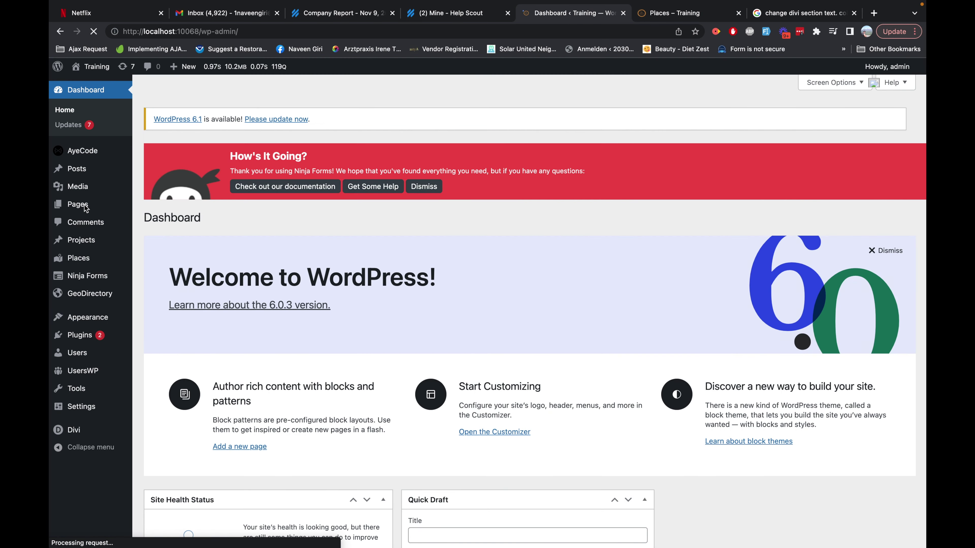
Step: From GeoDirectory's Pages settings, open the Archive item page (GD Archive Item) in the editor
mouse_move(107, 294)
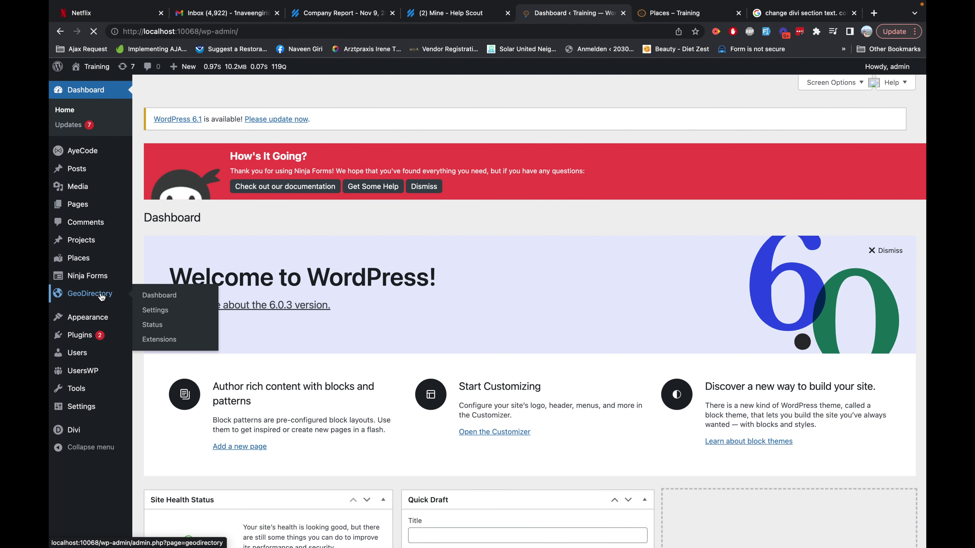
click(149, 310)
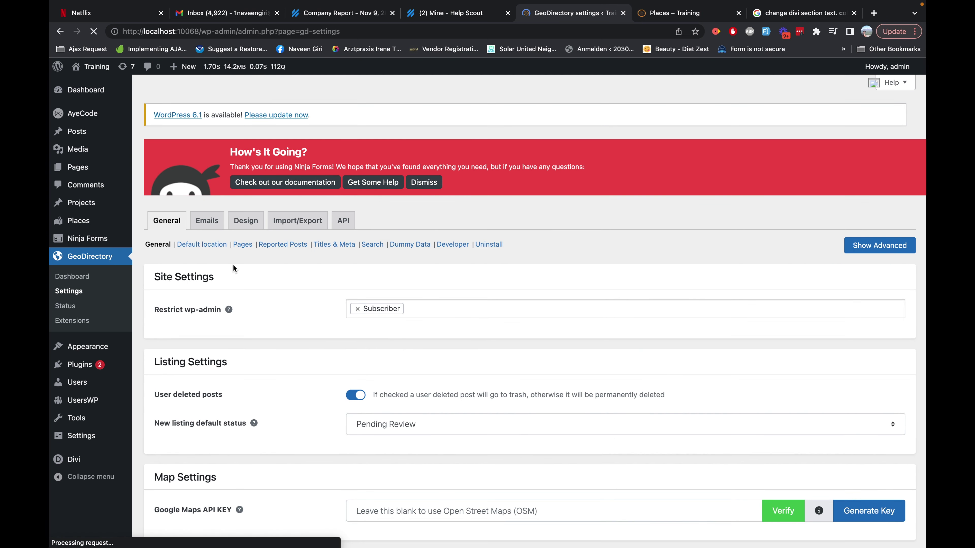
click(243, 245)
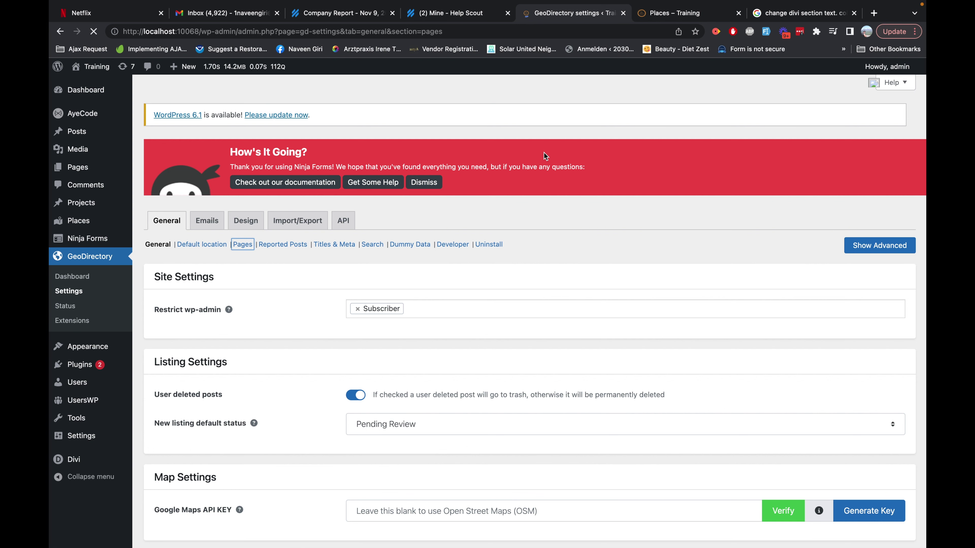
scroll(544, 152, down, 5)
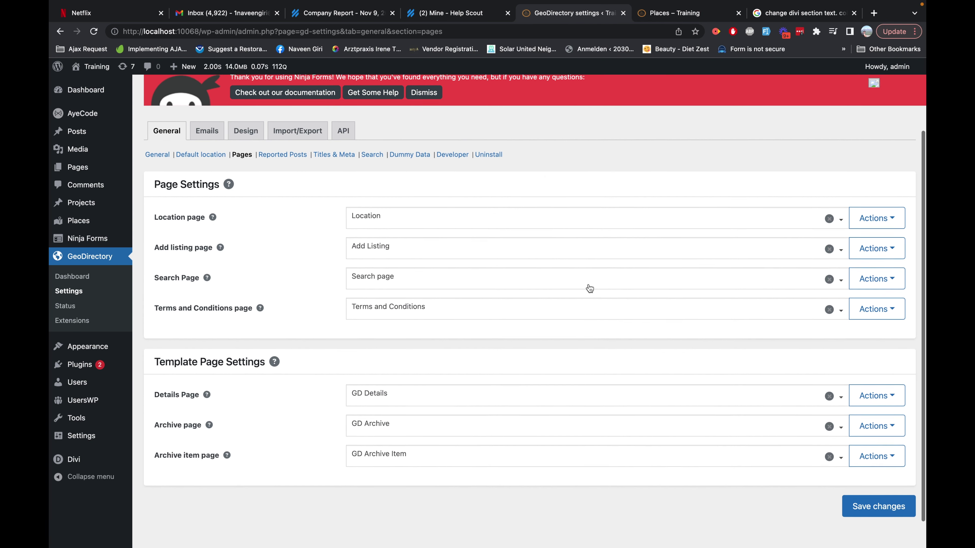
click(875, 437)
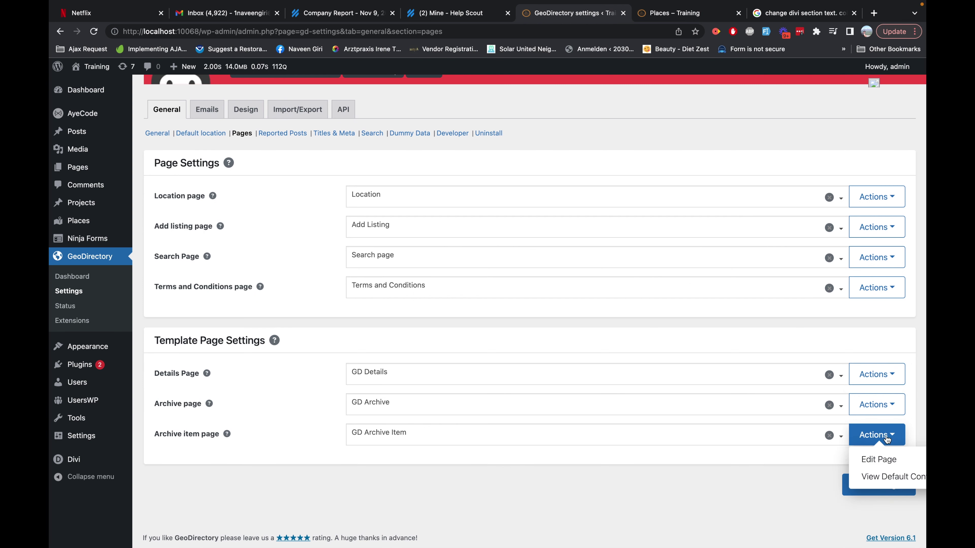
click(870, 460)
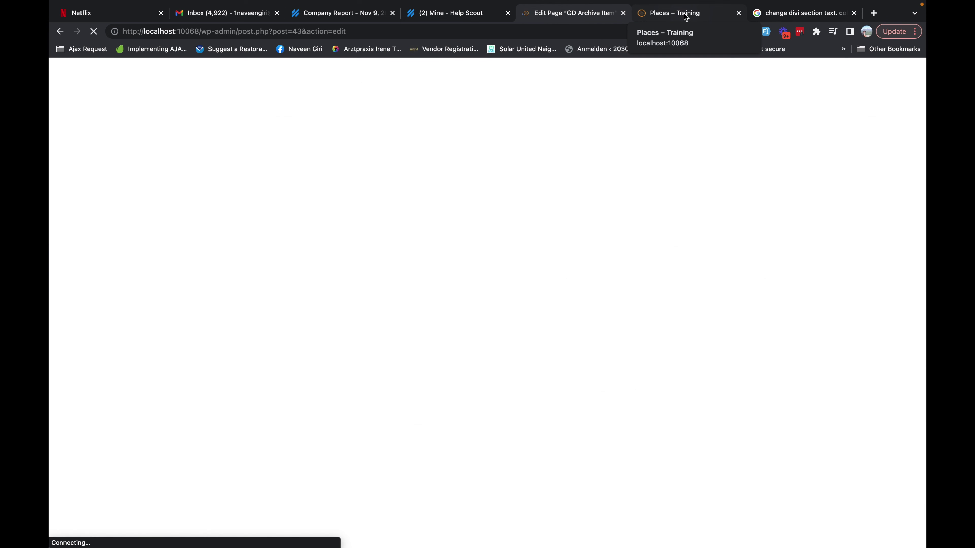
Step: Switch the Places listings to View: Grid 2, then go back to the GD Archive Item editor
click(685, 16)
scroll(568, 364, down, 5)
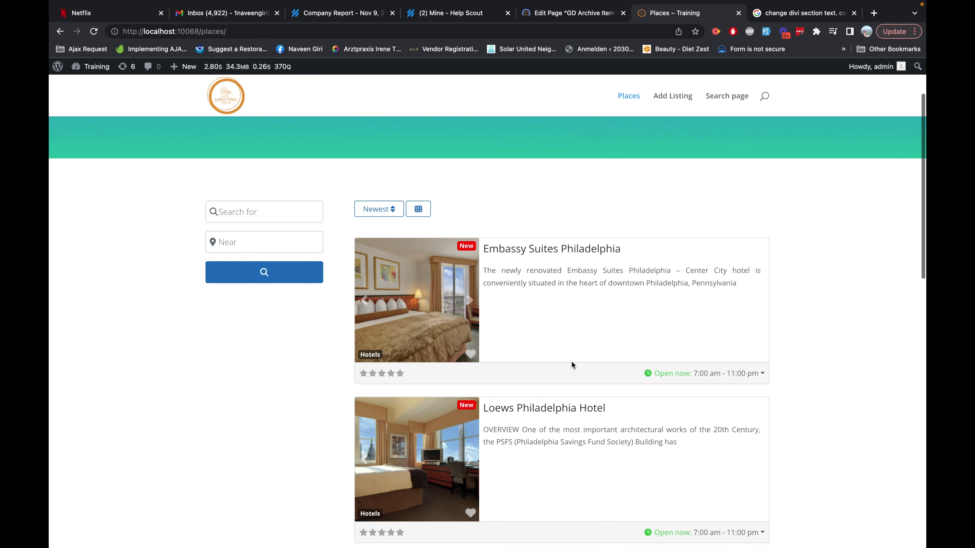
click(419, 174)
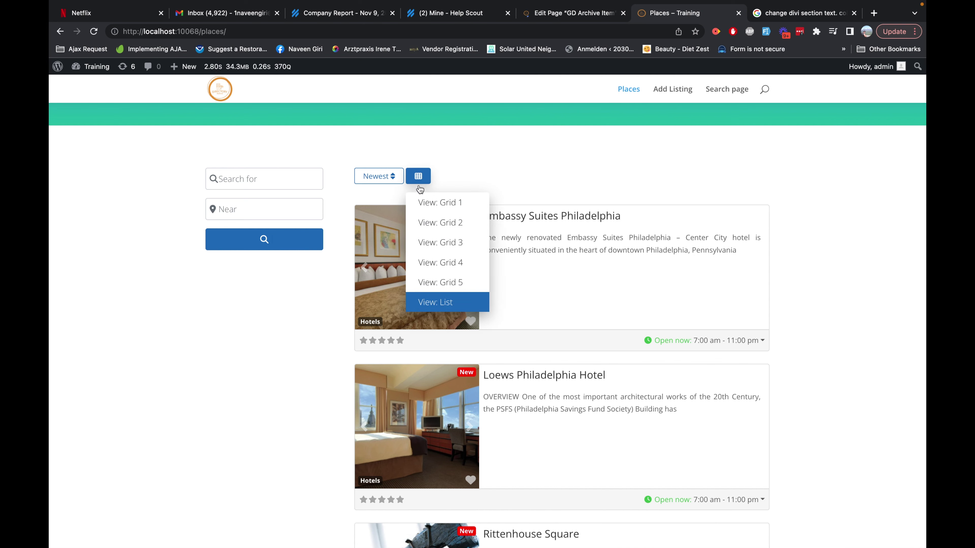
click(450, 224)
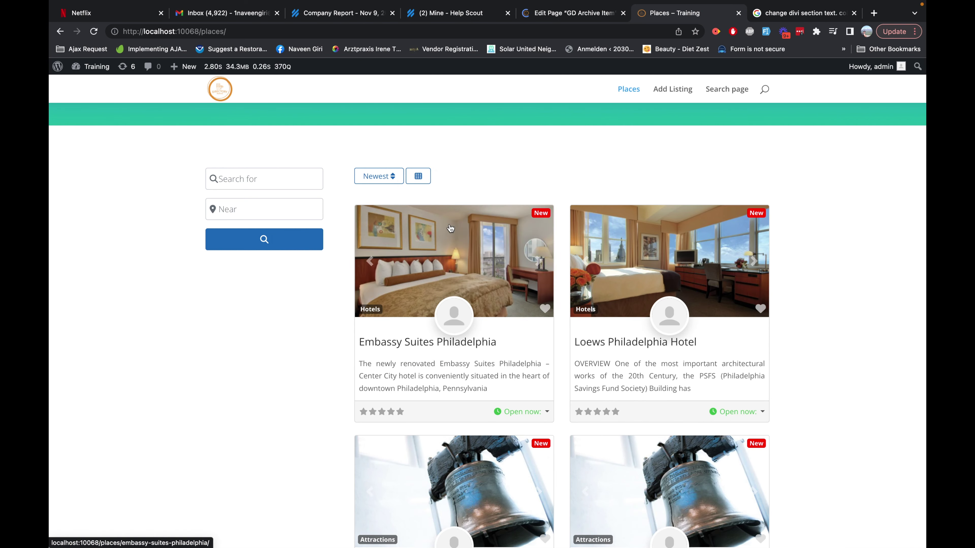
scroll(470, 295, down, 6)
scroll(499, 230, up, 4)
click(572, 13)
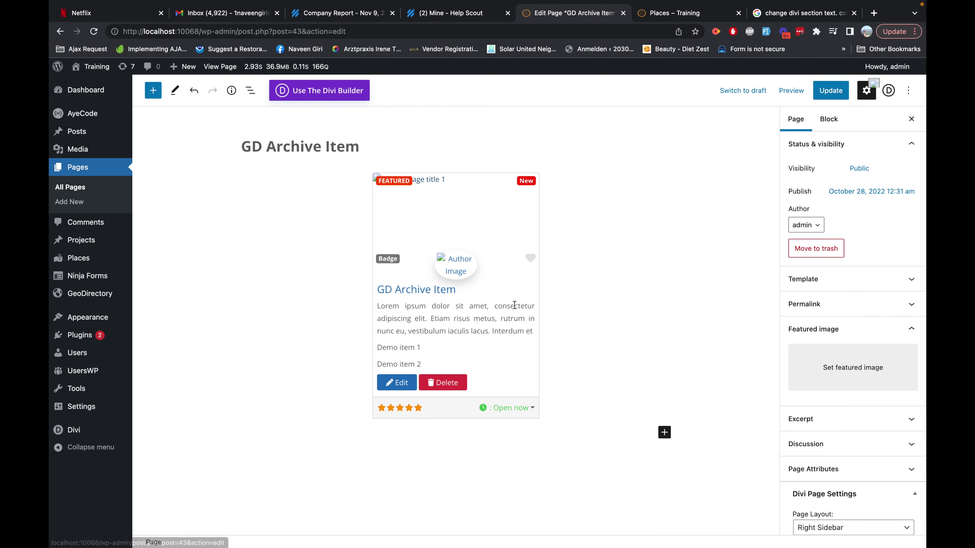
Step: Inspect the GD Simple Archive Item block's settings, deselect it, and return to the Places listings
click(447, 286)
drag(807, 145, 892, 153)
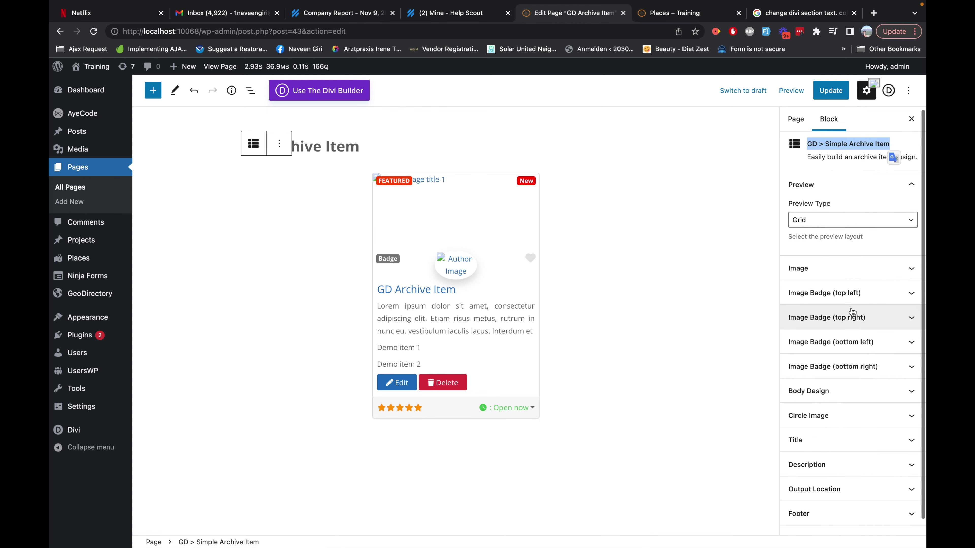
scroll(852, 312, down, 1)
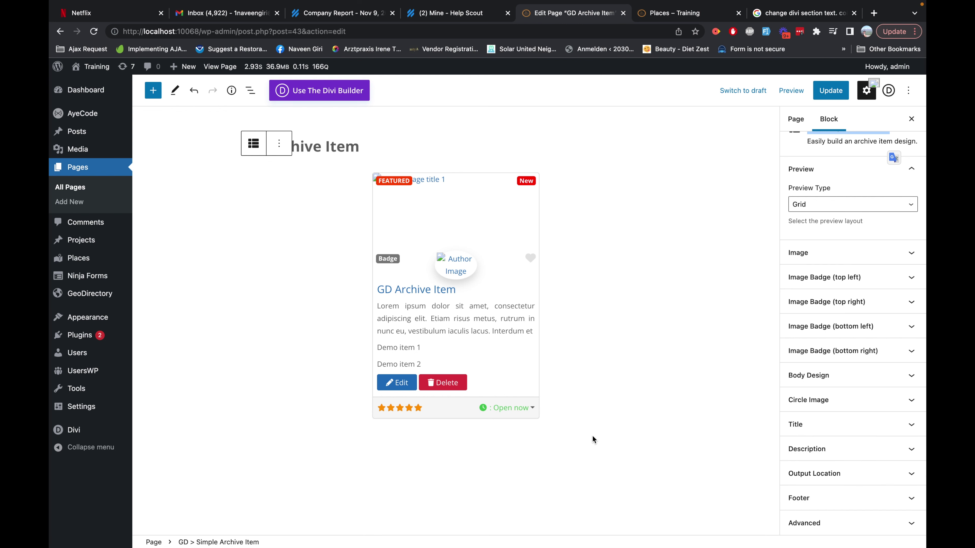
click(460, 454)
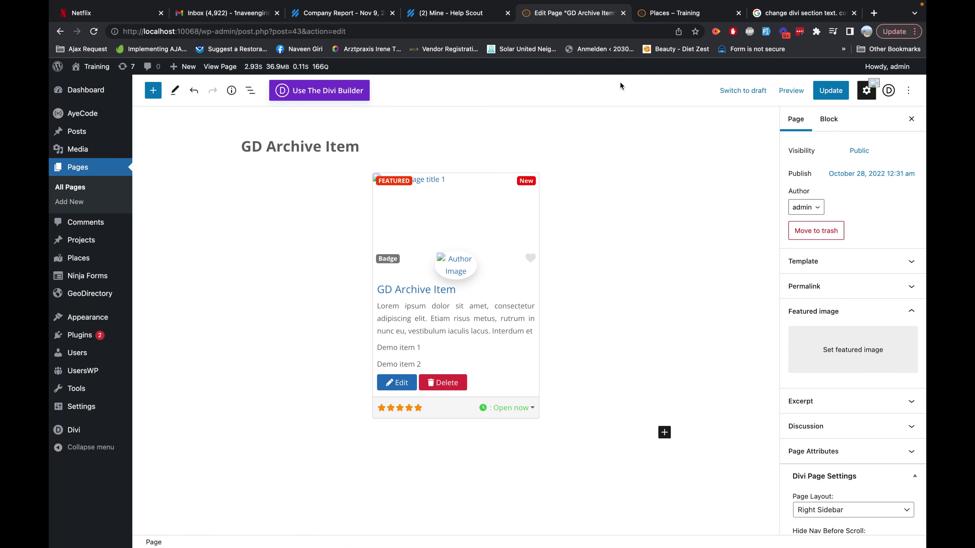
click(695, 13)
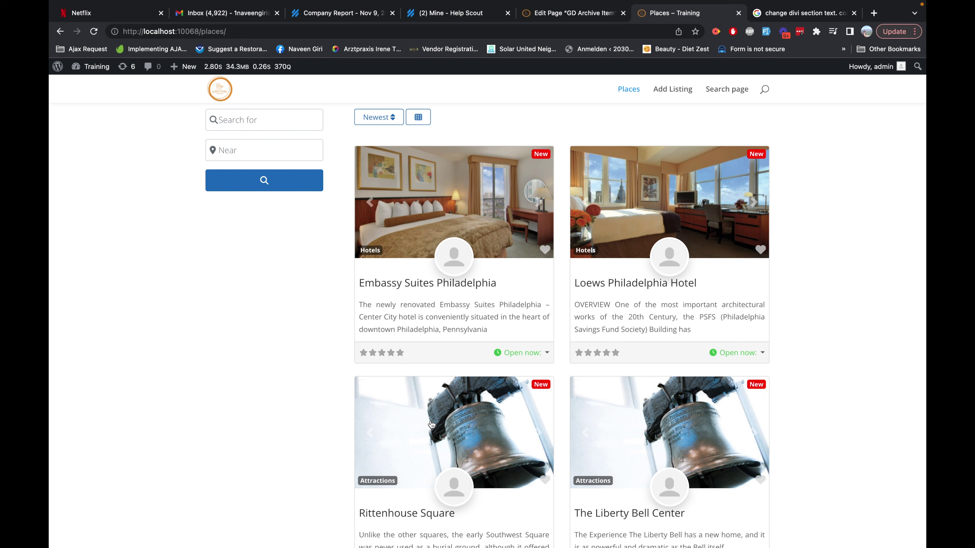
Step: Look over the site's default search results page, then return to the GD Archive Item editor
scroll(657, 475, down, 2)
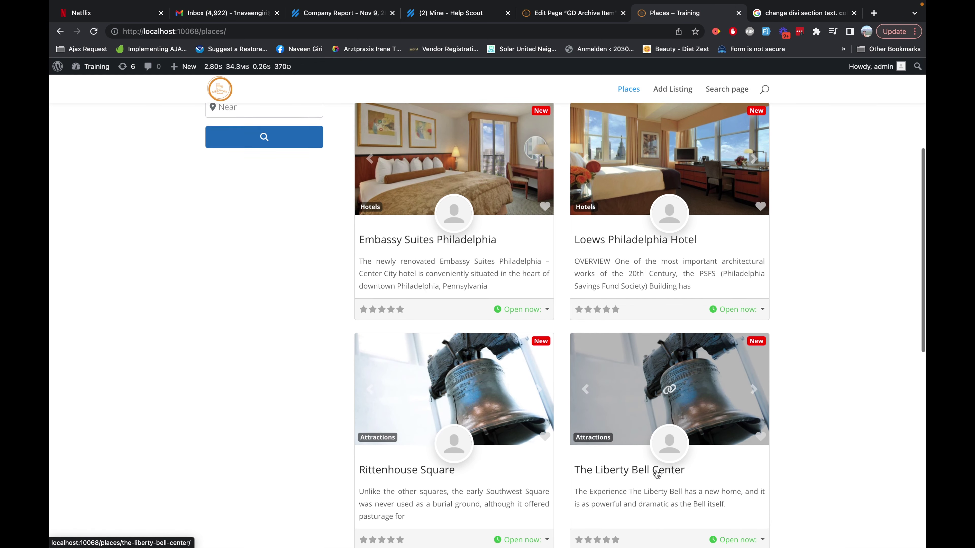
scroll(657, 474, up, 6)
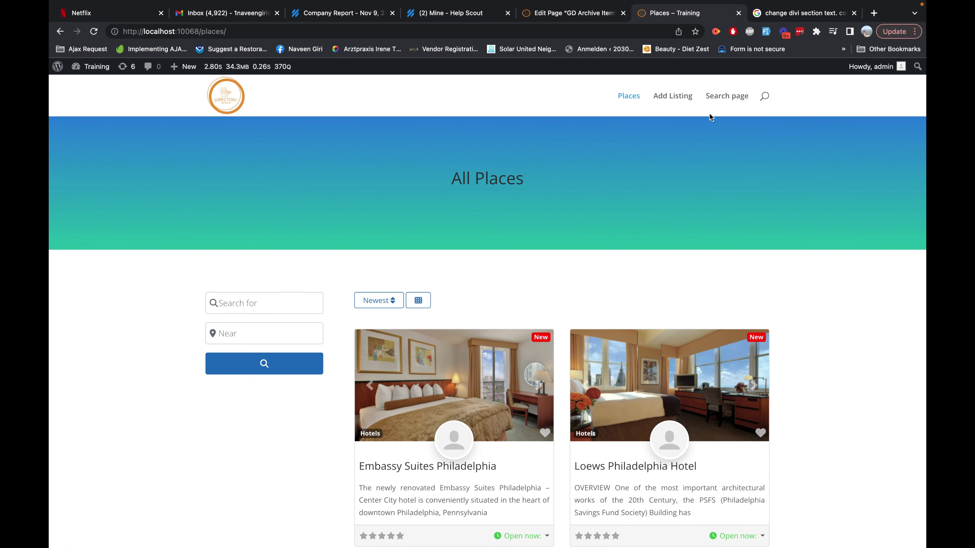
click(722, 101)
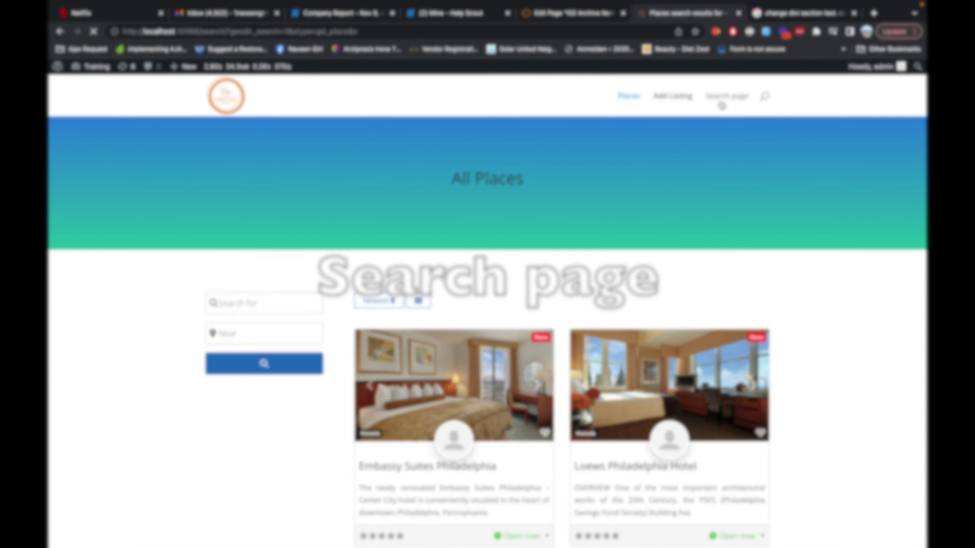
scroll(405, 334, down, 1)
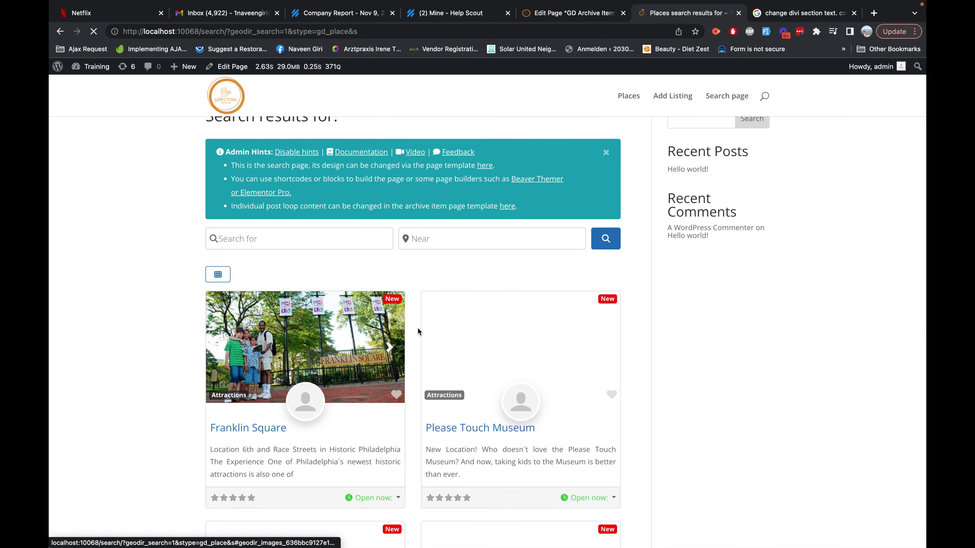
scroll(419, 331, up, 1)
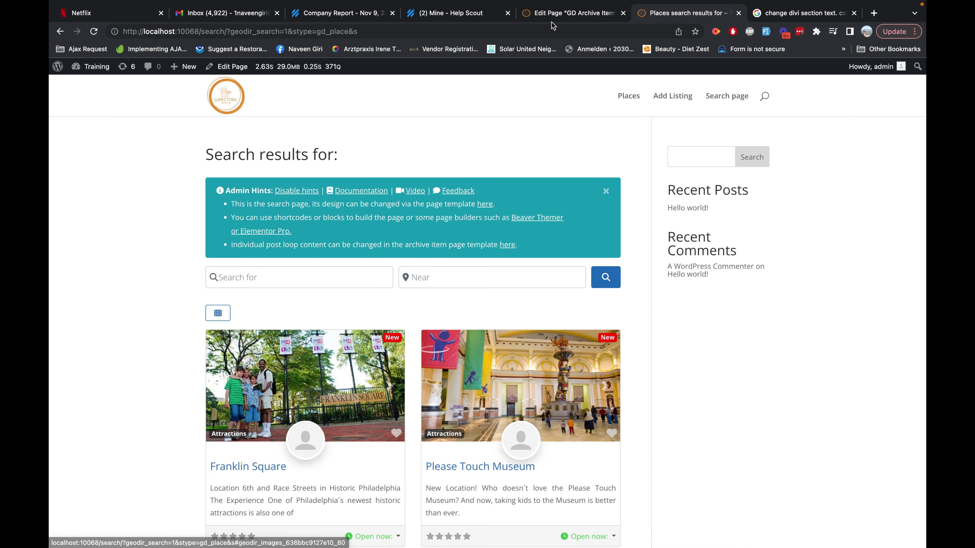
click(553, 19)
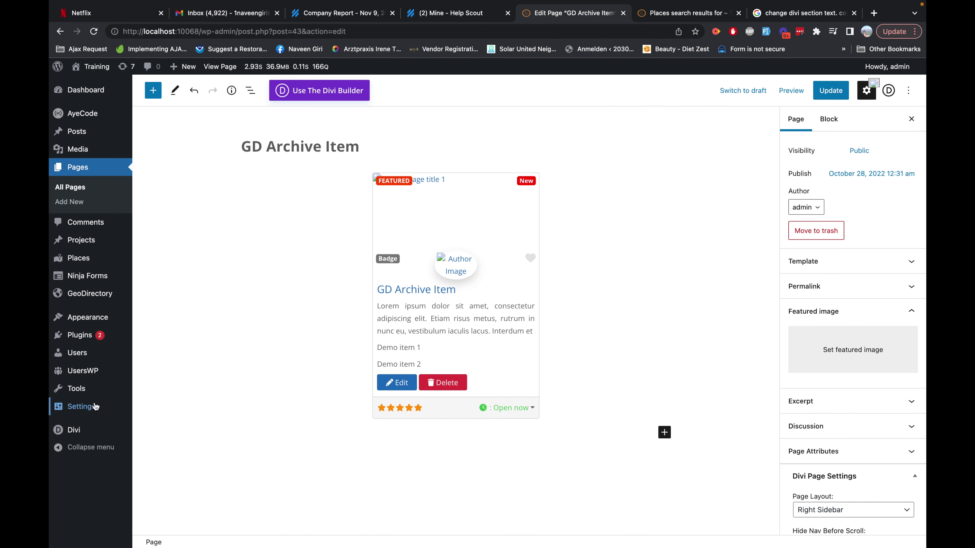
Step: In Theme Builder, add GD Search Results to the Places Archive Page assignments and save all changes
mouse_move(68, 430)
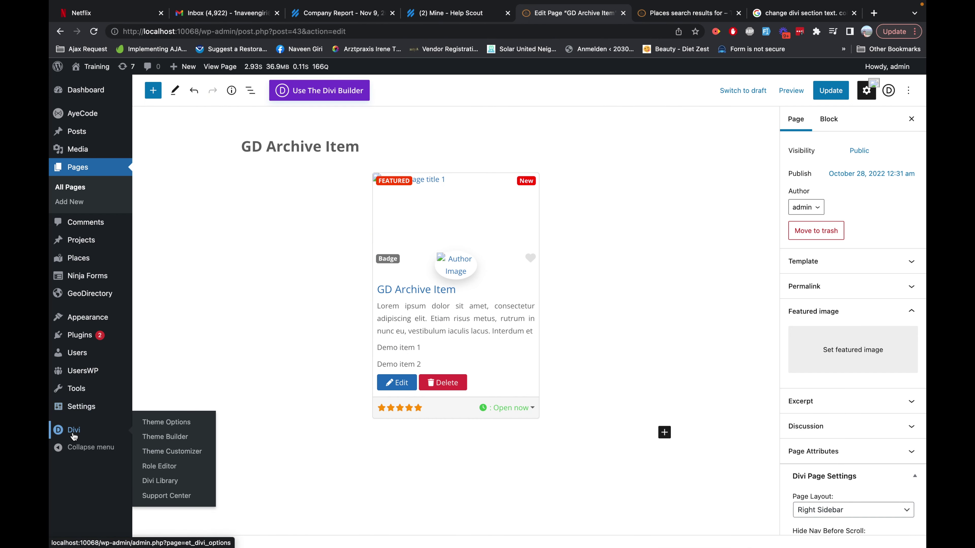
click(165, 438)
click(506, 210)
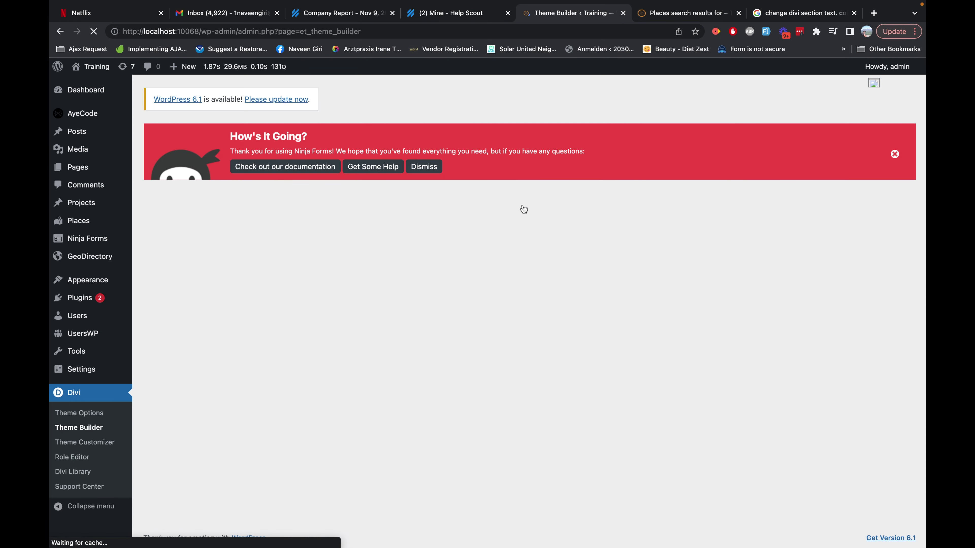
mouse_move(599, 303)
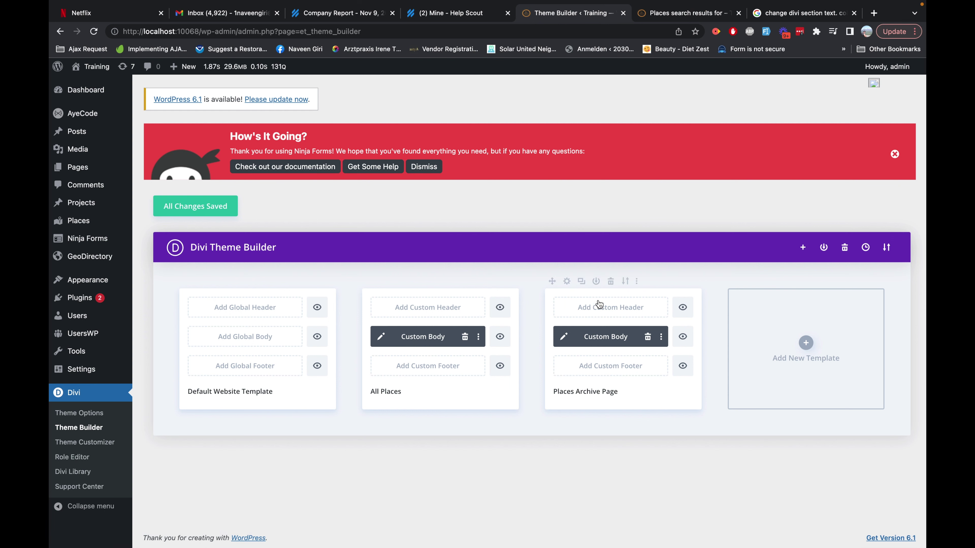
click(637, 282)
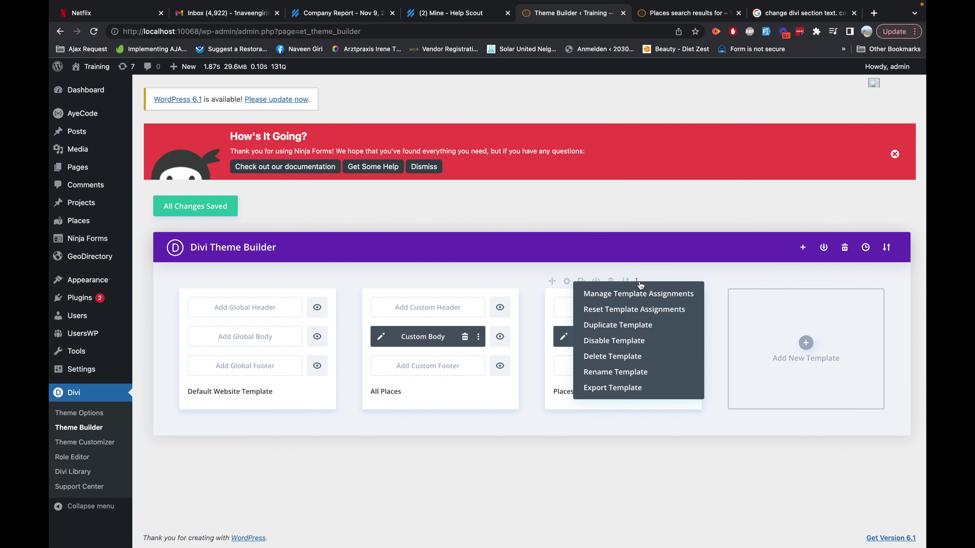
click(625, 294)
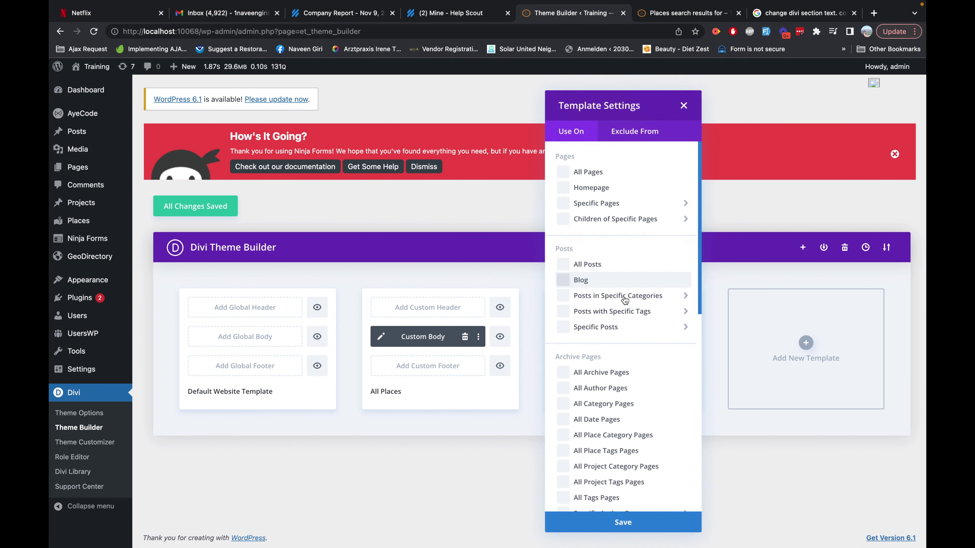
scroll(618, 407, down, 7)
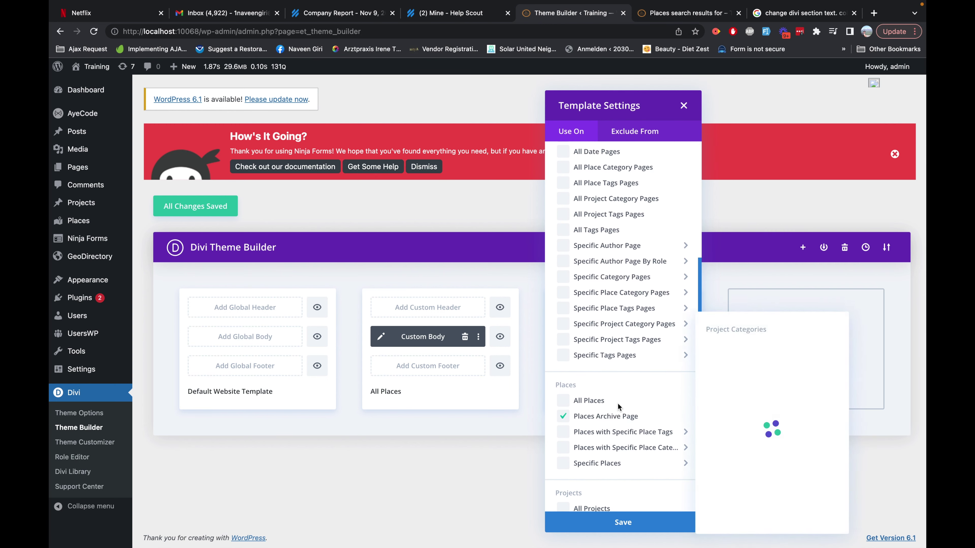
scroll(619, 407, down, 5)
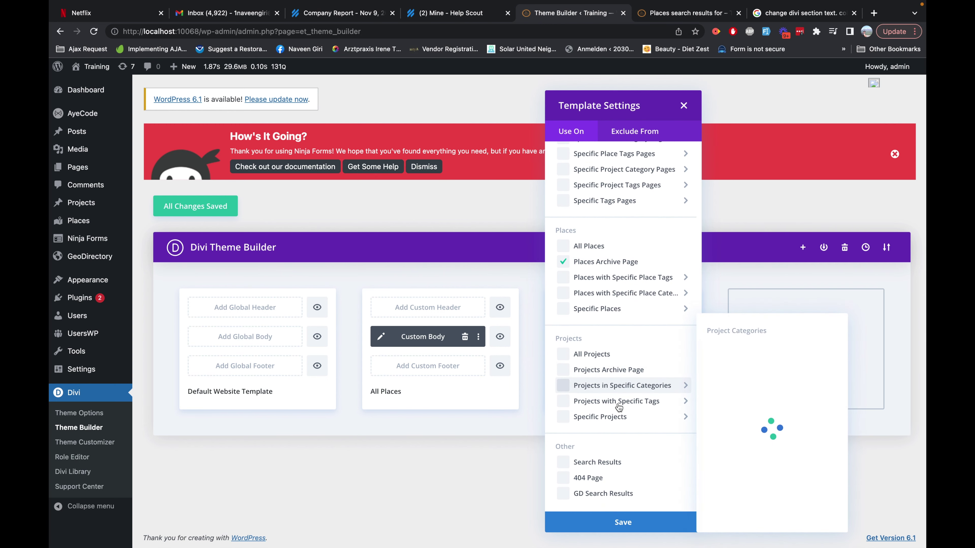
mouse_move(618, 407)
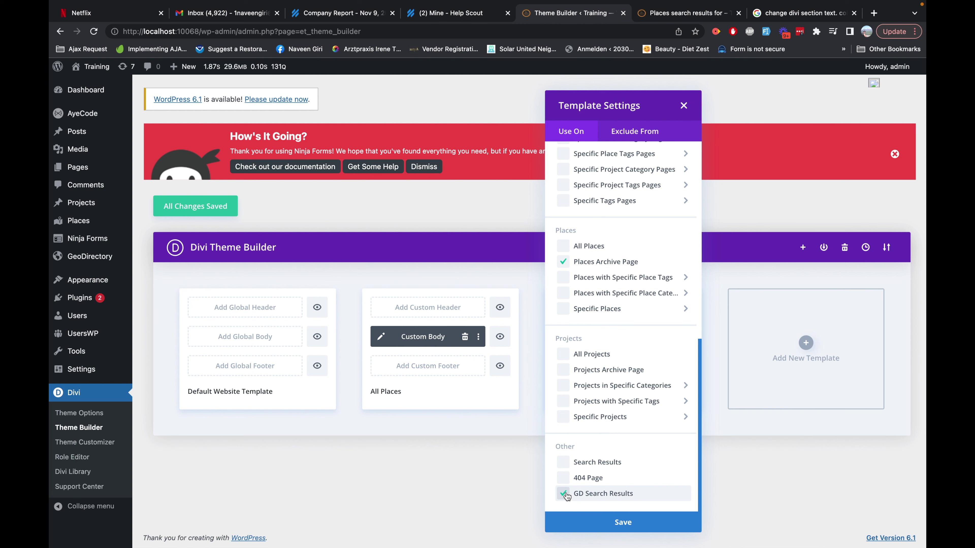
click(616, 523)
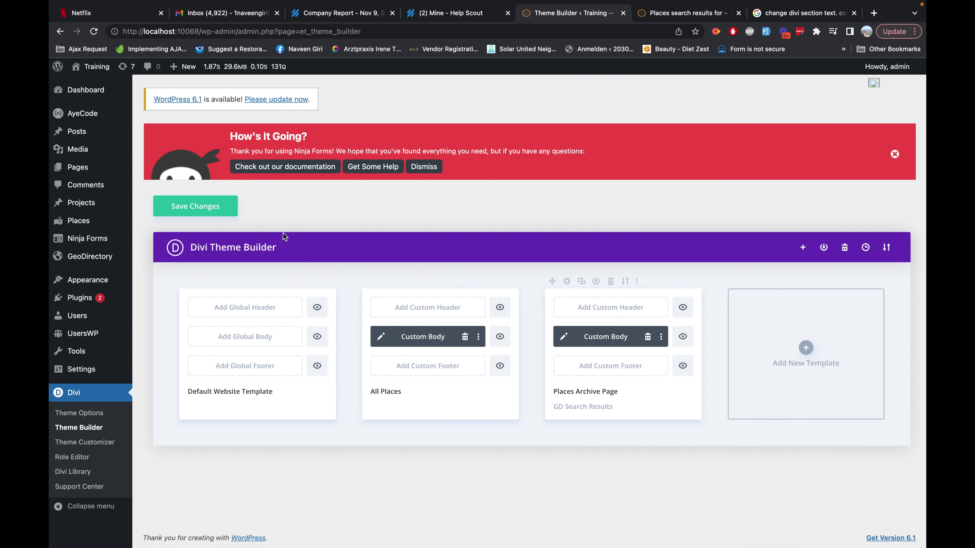
click(203, 210)
Step: Reload the search results page in its new layout and search for 'franklin'
click(681, 14)
click(604, 33)
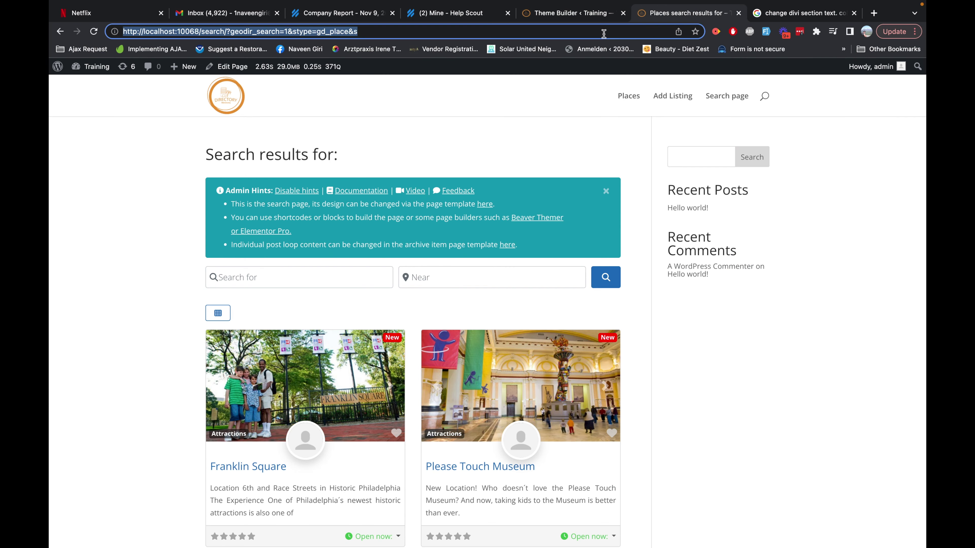
key(Return)
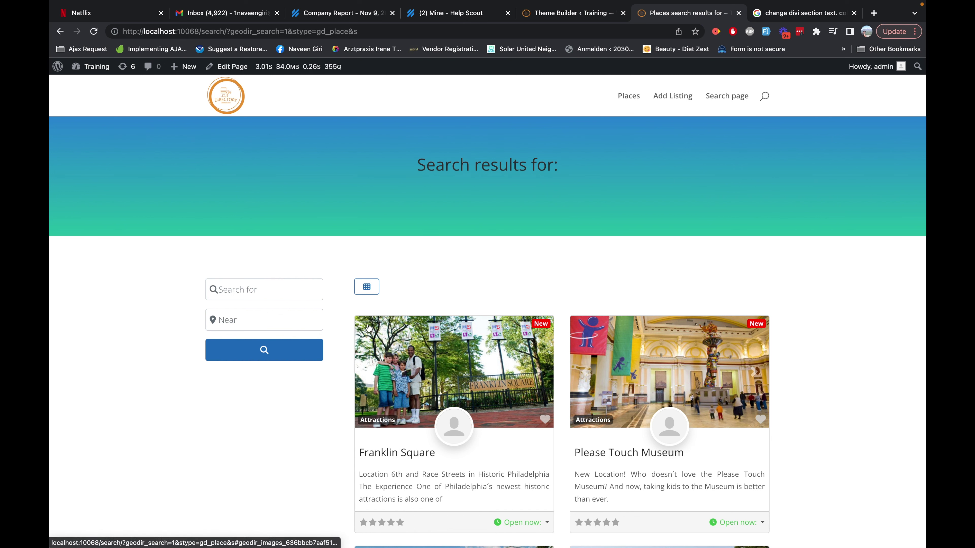
click(244, 291)
text(franklin)
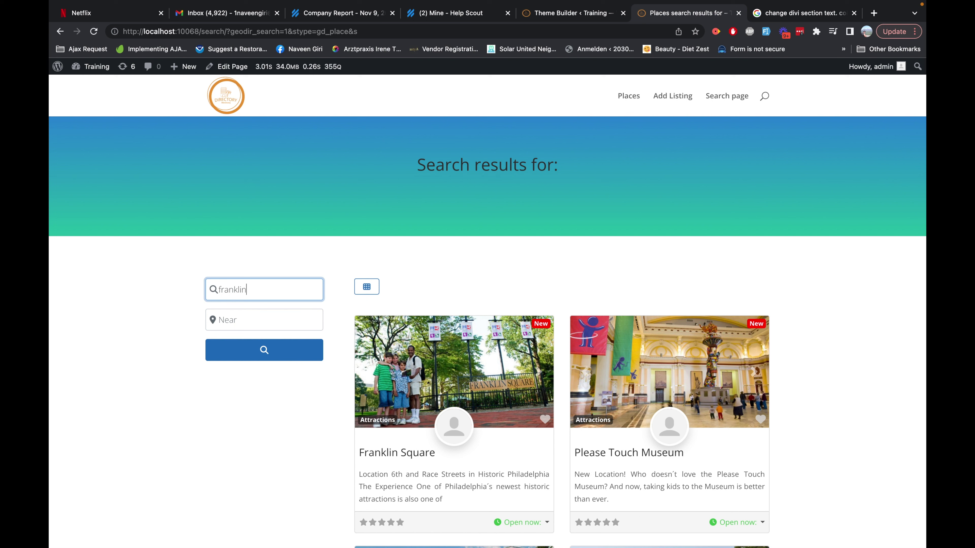
click(235, 352)
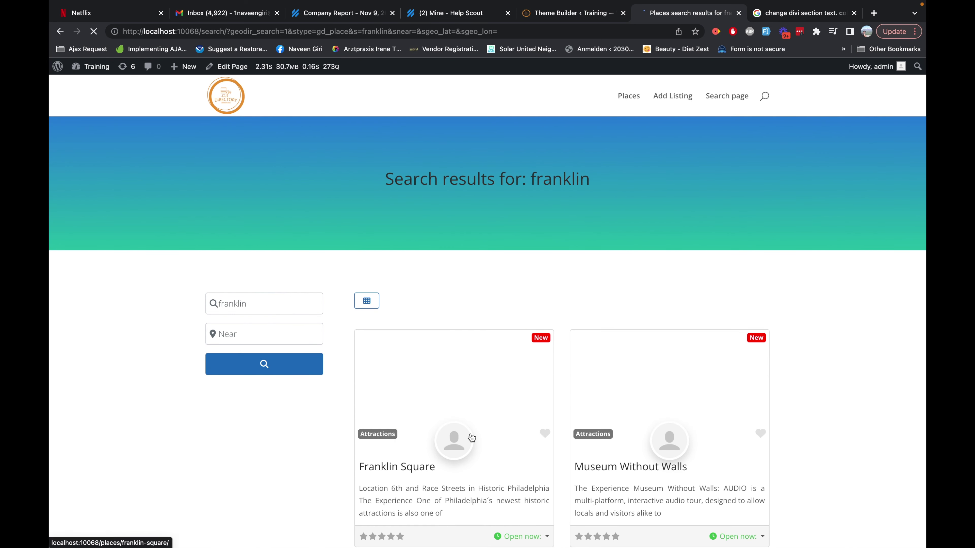
scroll(469, 438, down, 3)
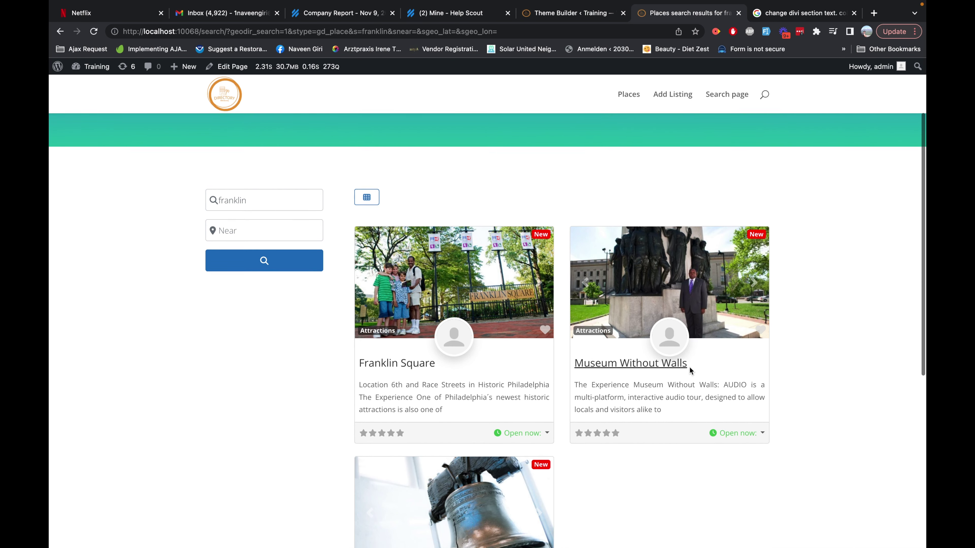
scroll(689, 366, down, 1)
Step: Copy the 'Museum Without Walls' title into the search field and search for it
click(564, 362)
drag(564, 362, 567, 357)
key(super+c)
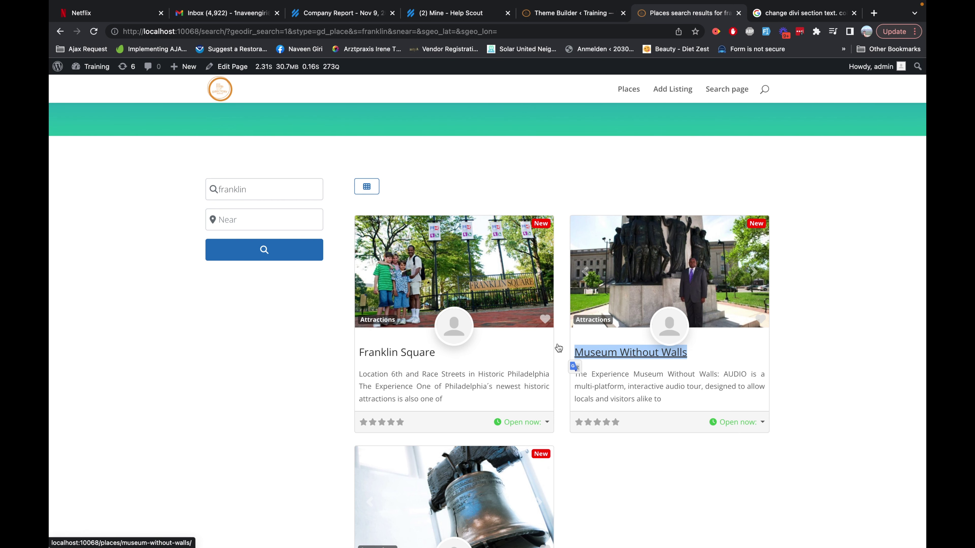
double_click(253, 191)
key(super+v)
click(285, 247)
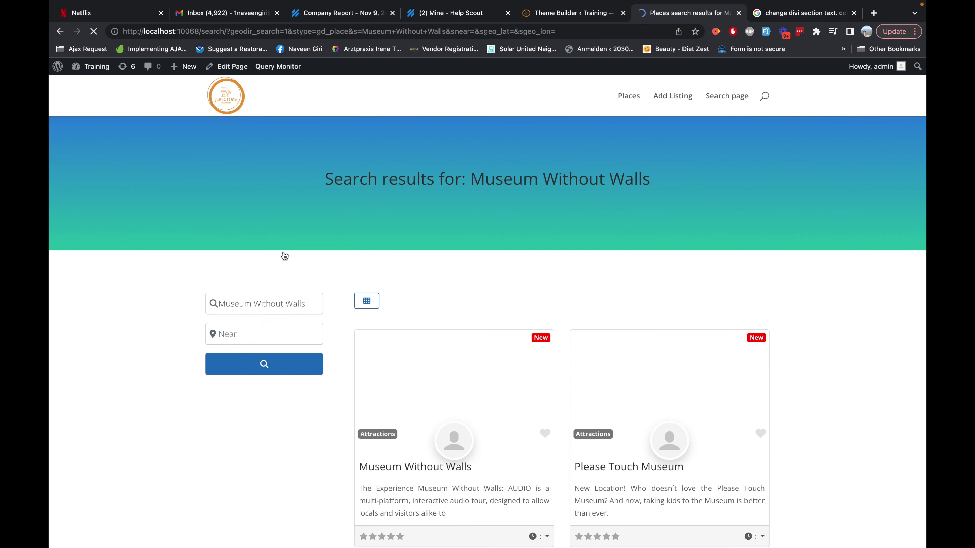
scroll(461, 311, down, 5)
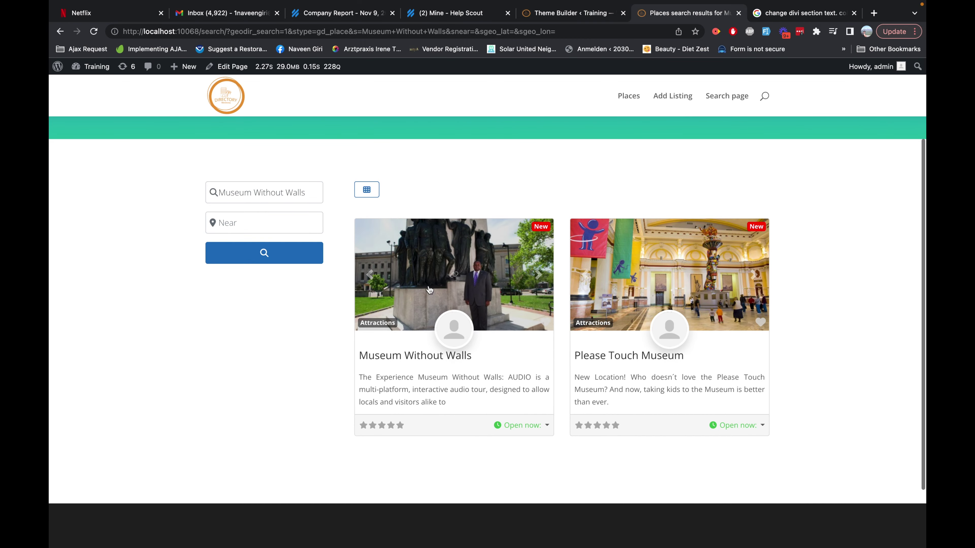
scroll(428, 321, up, 5)
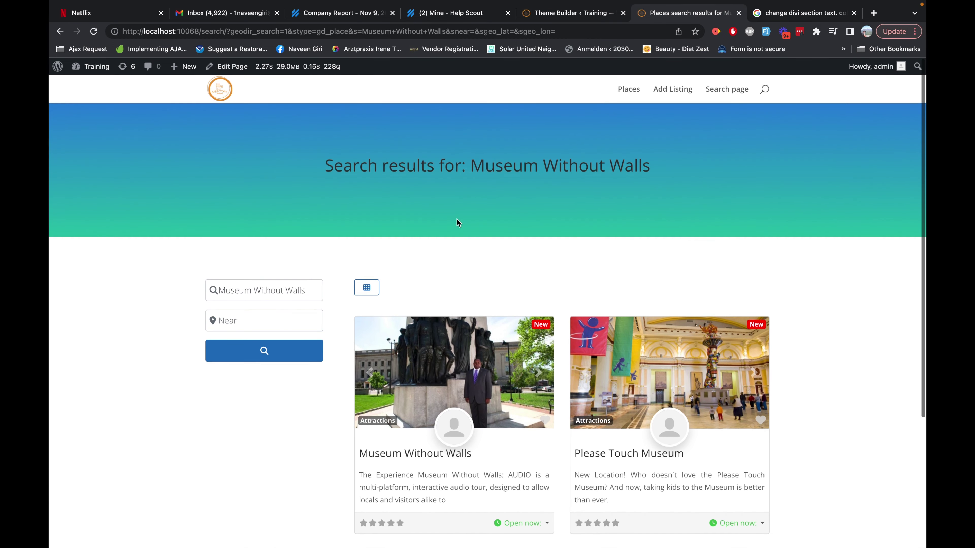
drag(310, 182, 718, 195)
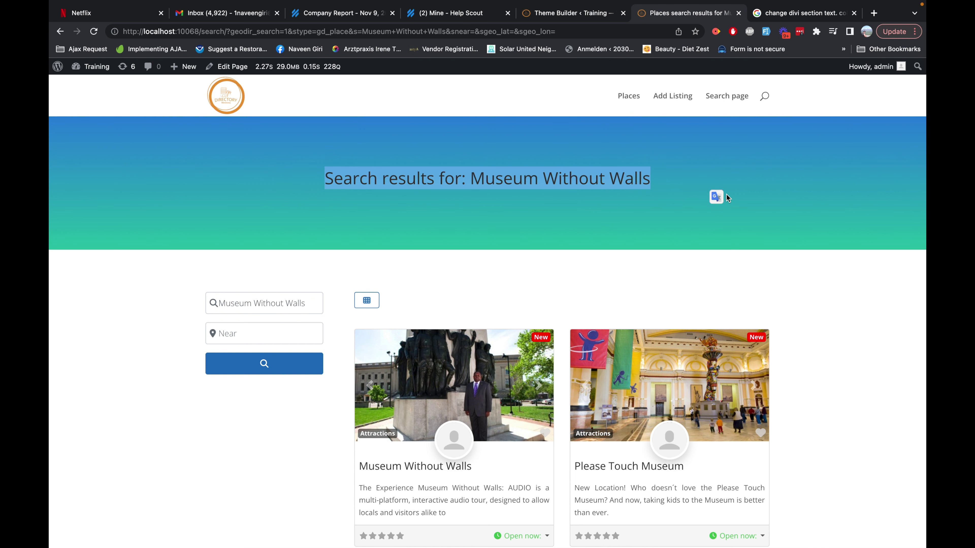
click(756, 179)
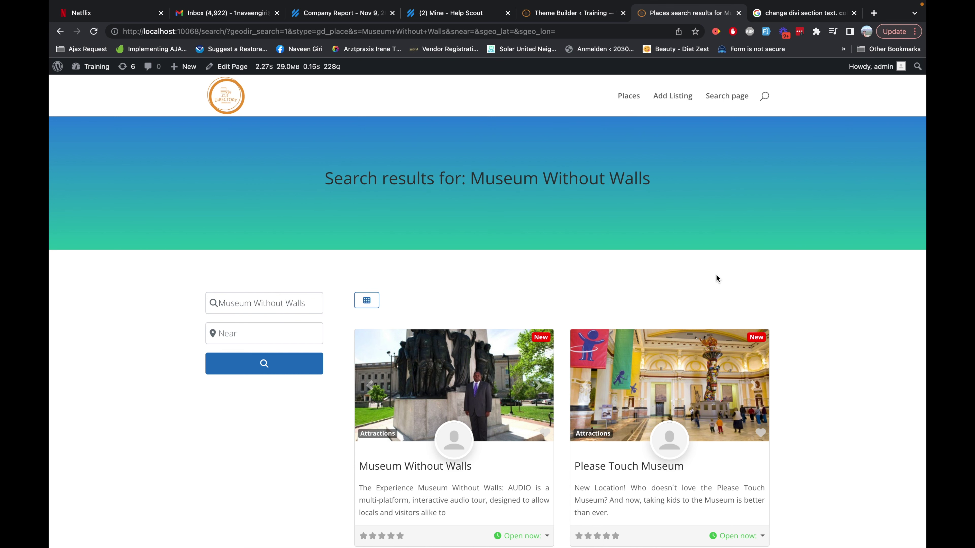